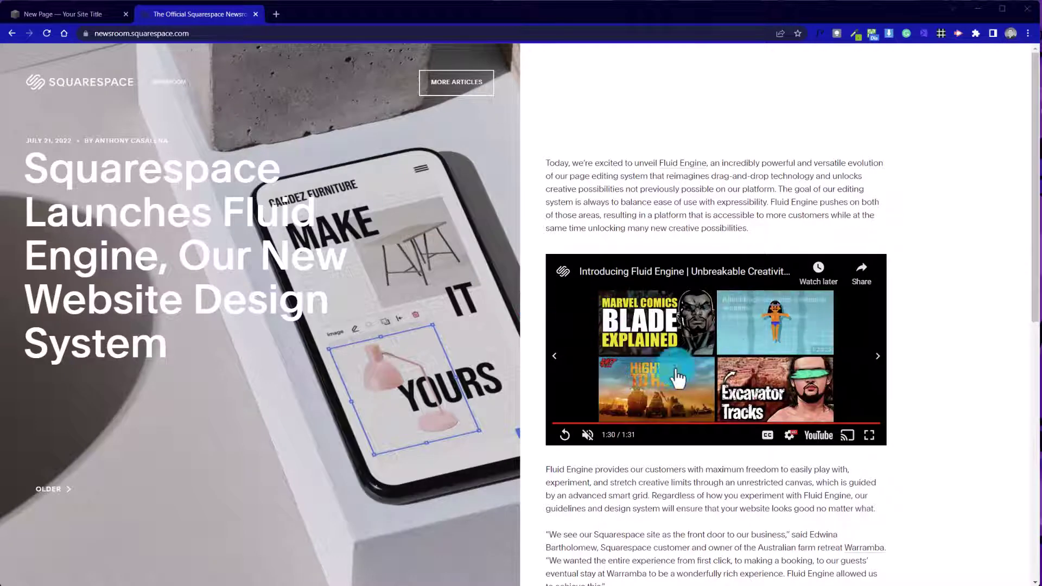
# Replay the embedded Fluid Engine introduction video in the newsroom article from the start
pyautogui.click(565, 436)
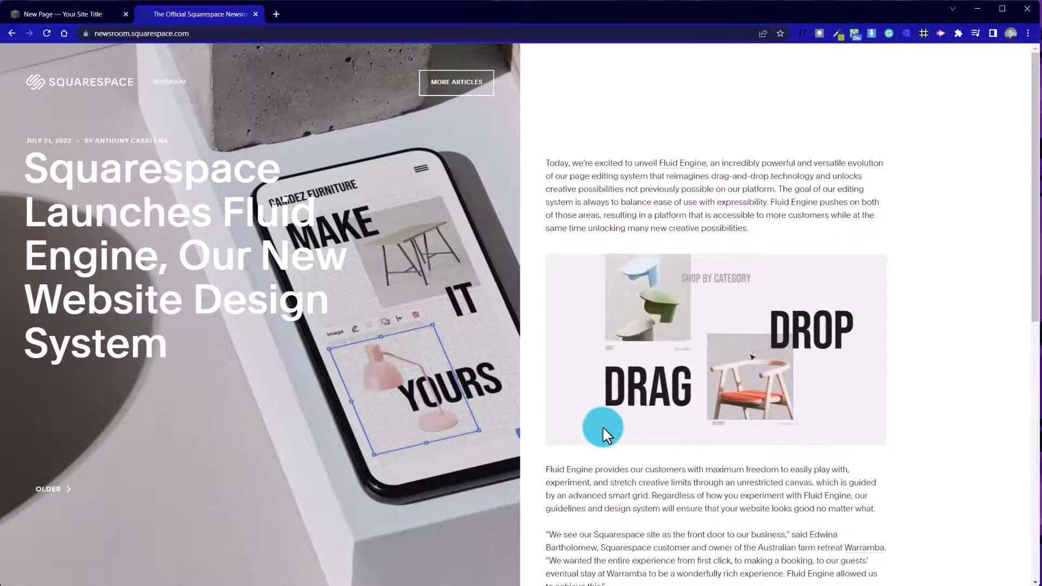
pyautogui.moveTo(604, 426)
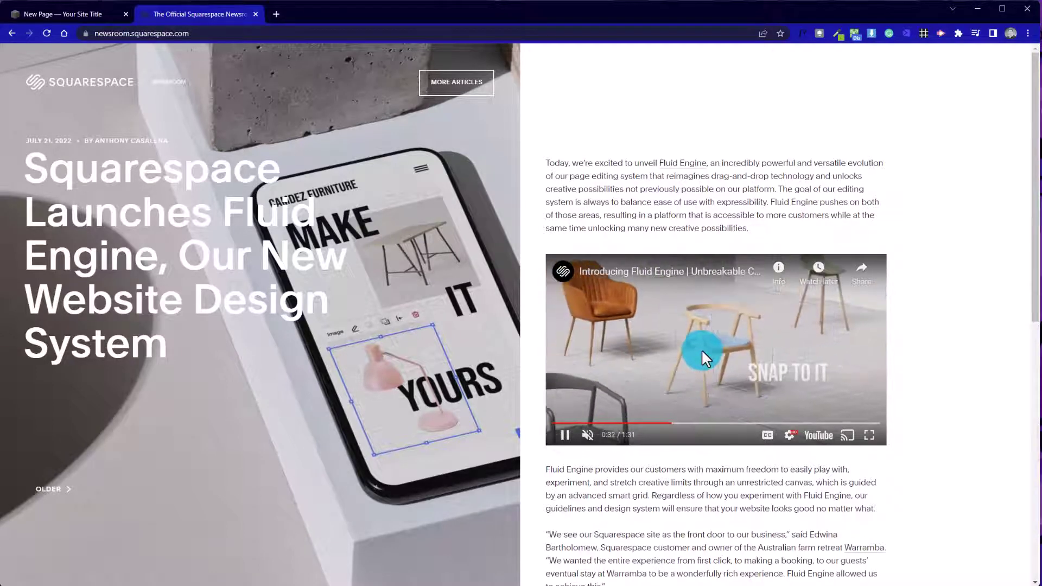
# Edit New Page and add a blank section using the Classic Editor option
pyautogui.click(77, 13)
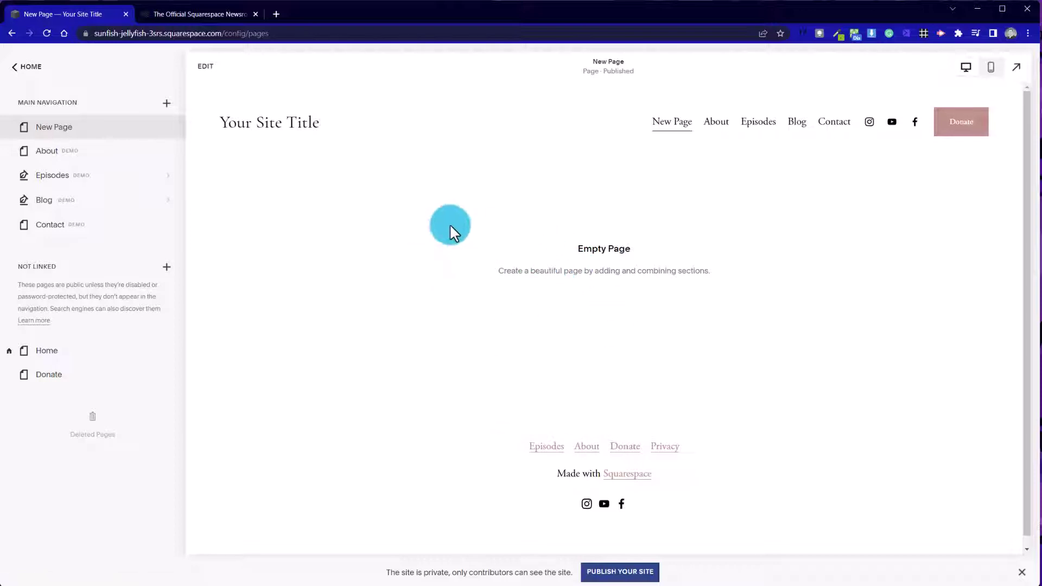
pyautogui.click(203, 70)
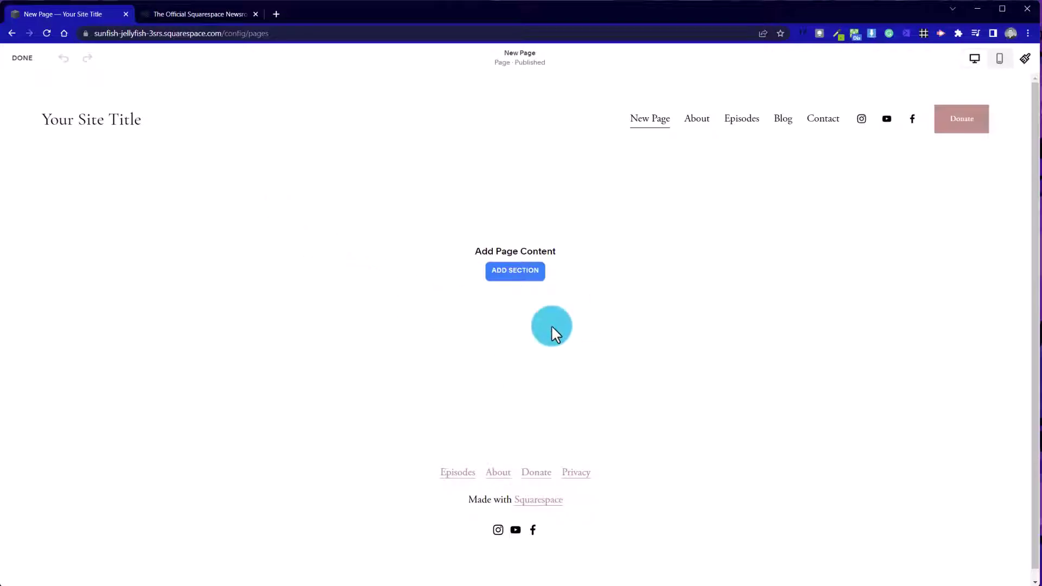
pyautogui.click(522, 278)
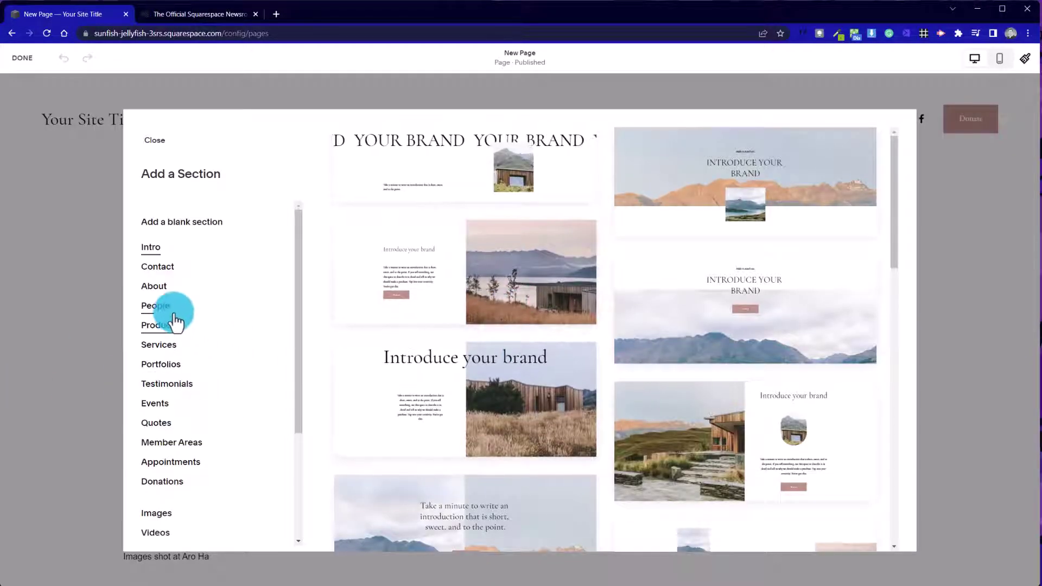
pyautogui.scroll(-10, 465, 383)
pyautogui.scroll(-5, 465, 387)
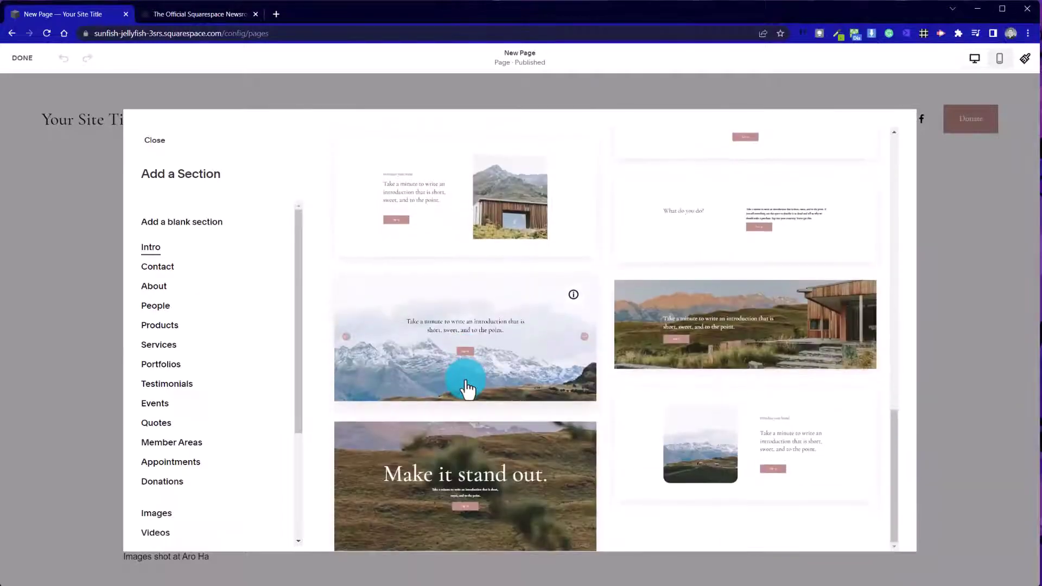
pyautogui.moveTo(891, 468); pyautogui.dragTo(872, 168)
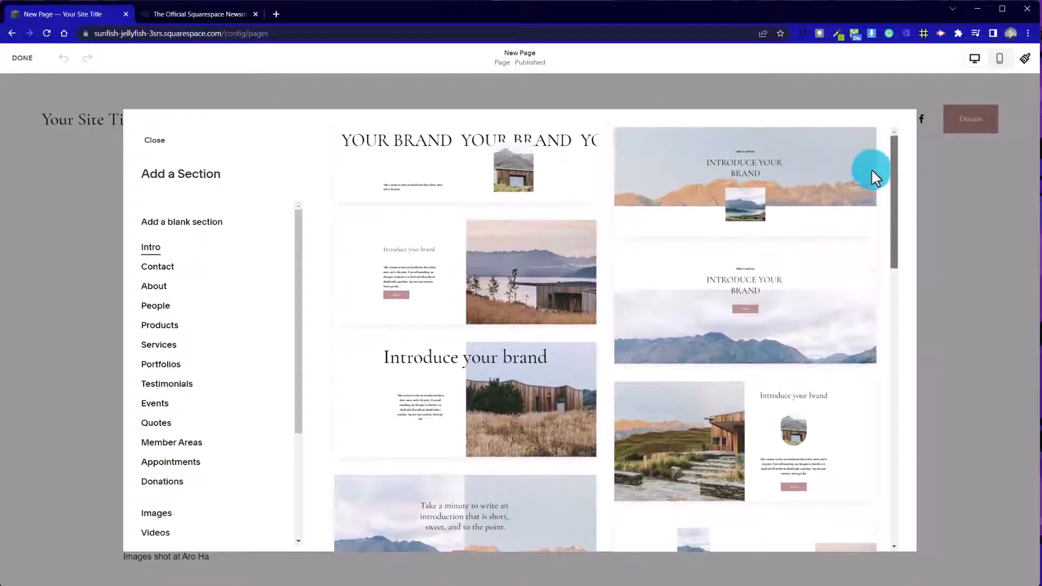
pyautogui.moveTo(298, 311); pyautogui.dragTo(291, 461)
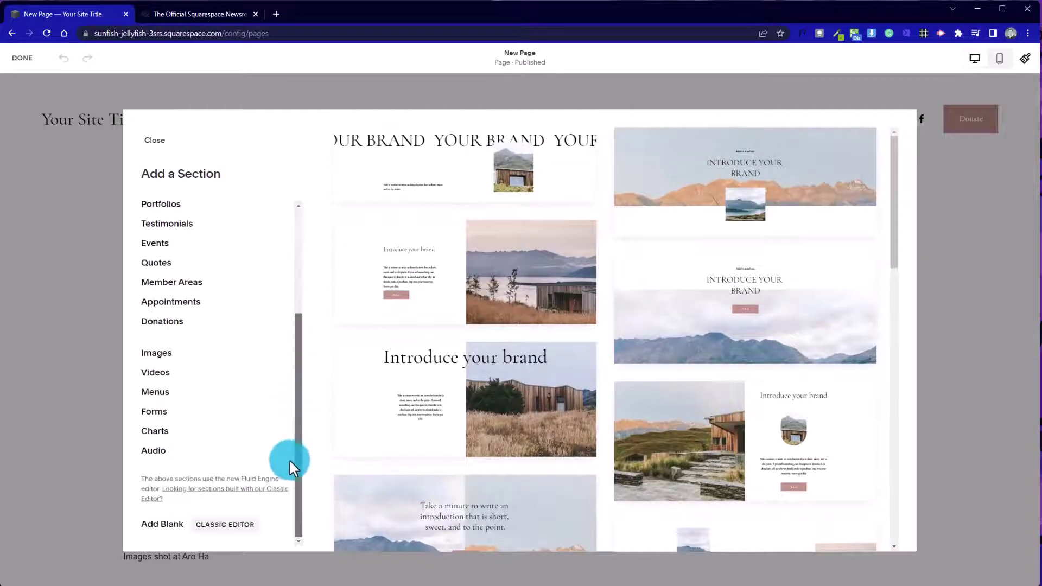
pyautogui.click(210, 525)
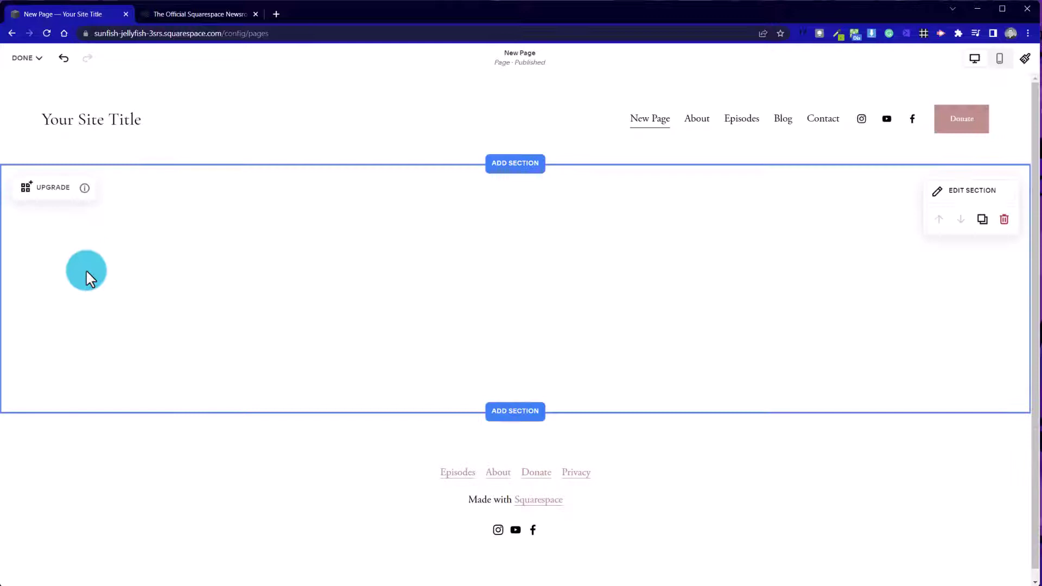
# Add a text block to the section and fill it with the ;lorem snippet
pyautogui.click(520, 276)
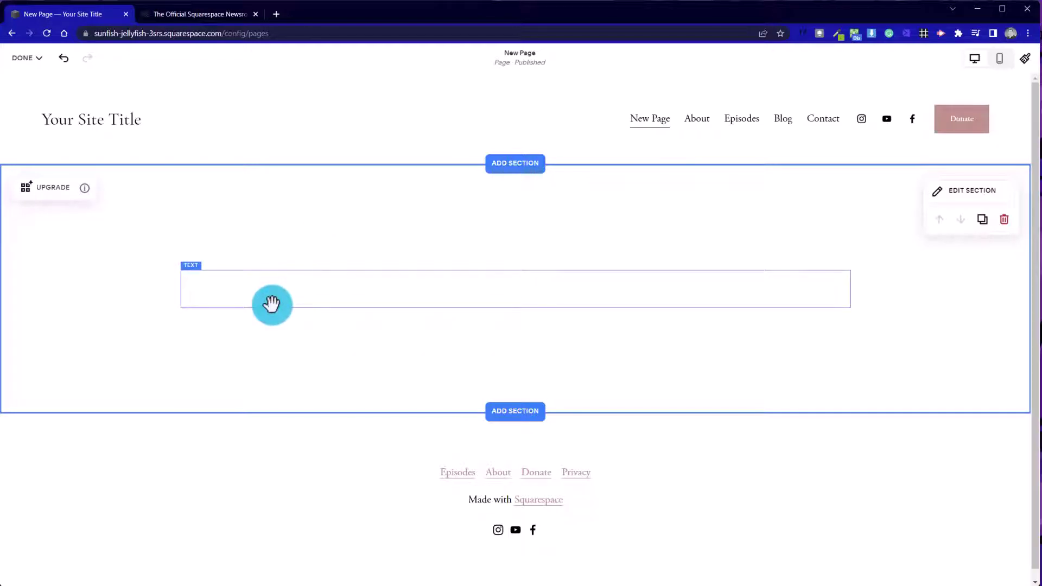
pyautogui.moveTo(271, 304); pyautogui.dragTo(361, 249)
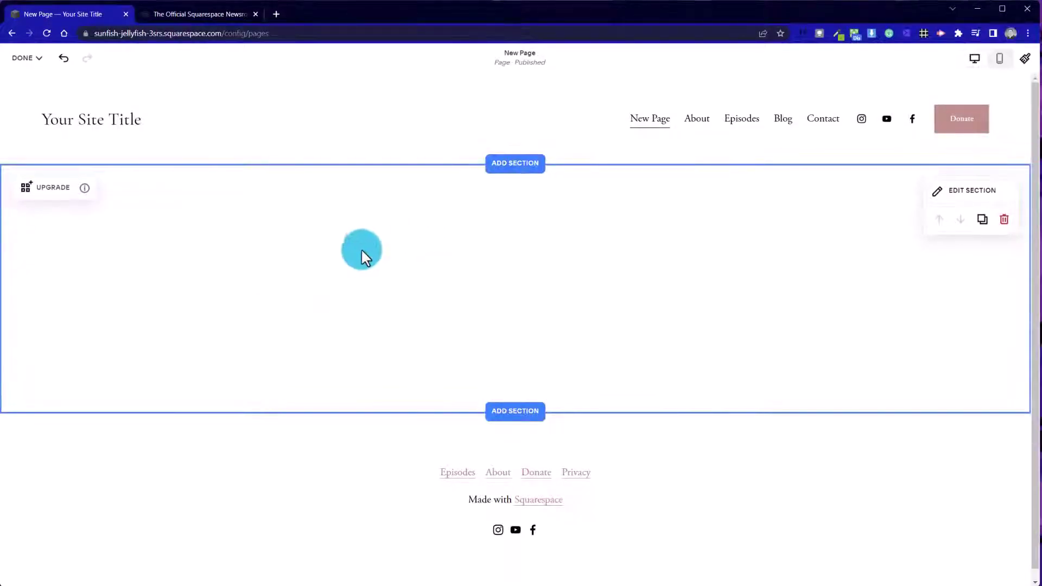
pyautogui.click(344, 287)
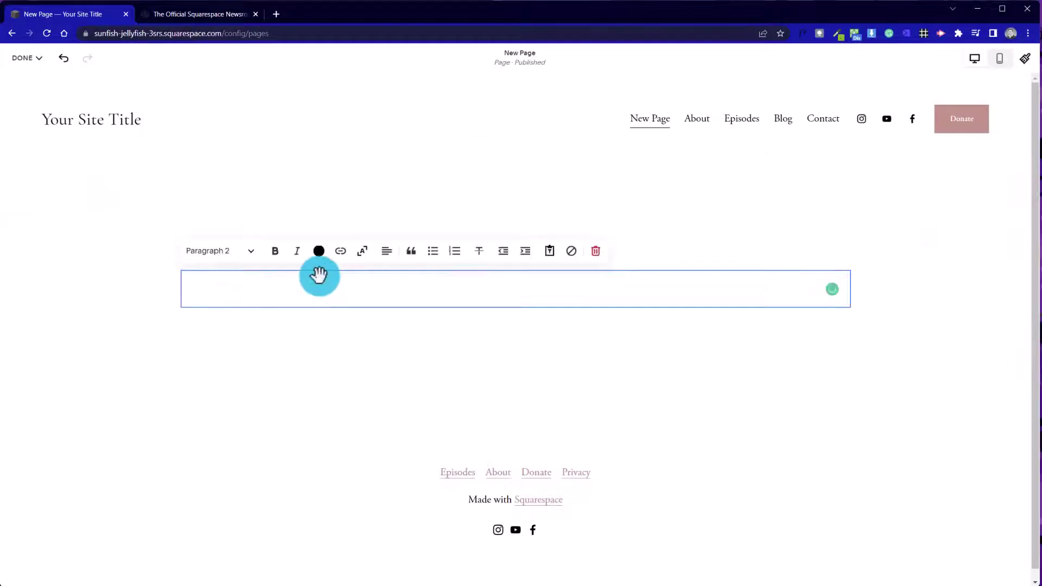
pyautogui.write(';lorem')
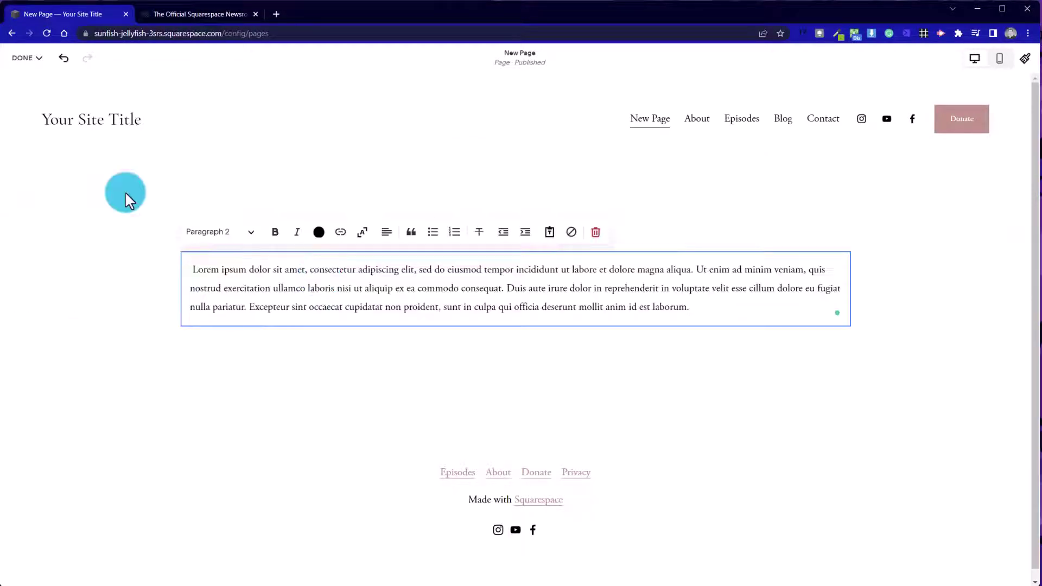
pyautogui.click(132, 298)
# Paste a second Lorem ipsum paragraph on a new line below the first
pyautogui.click(728, 304)
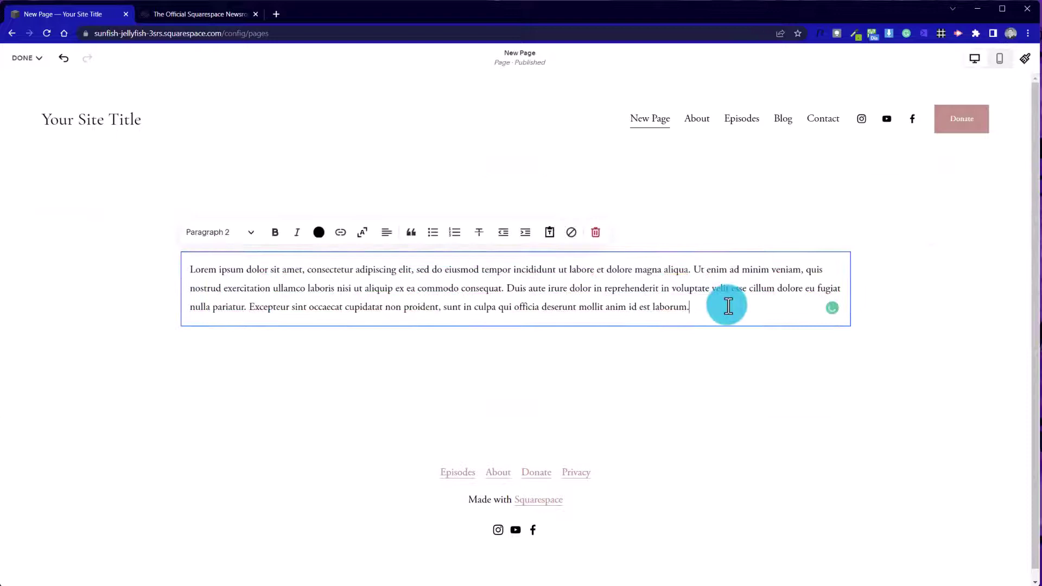
pyautogui.press('Return')
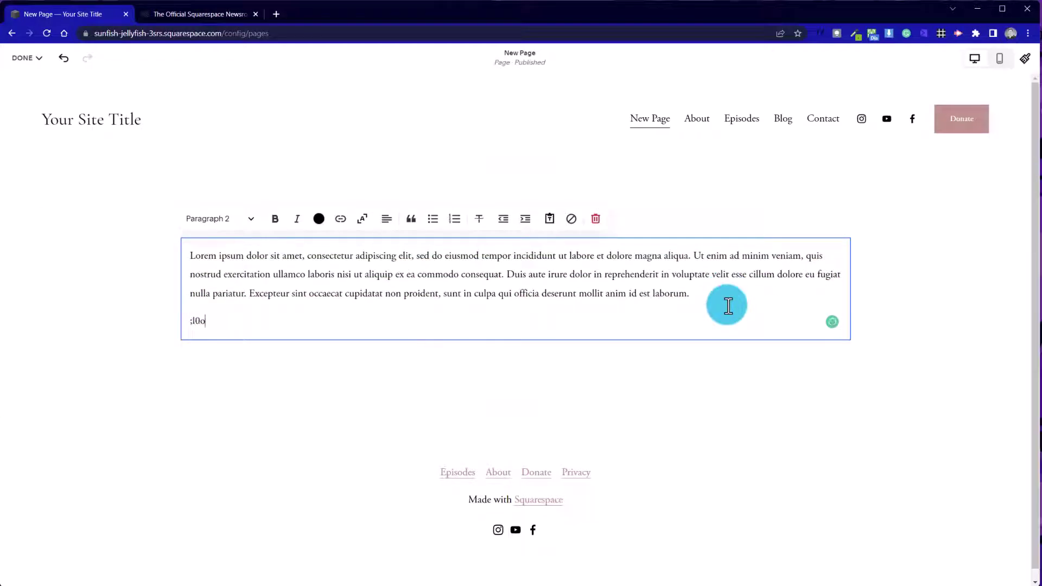
pyautogui.press('BackSpace')
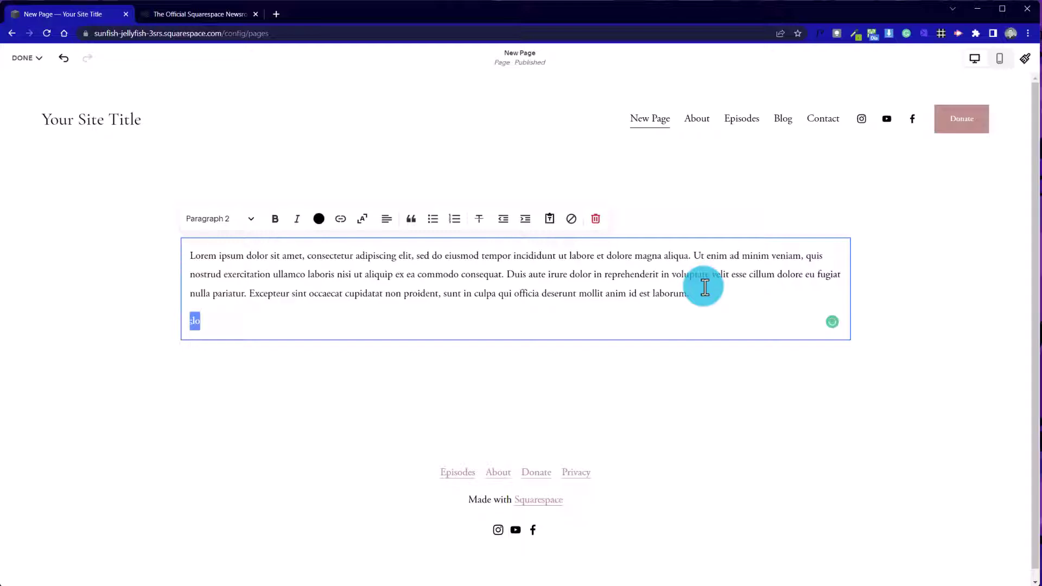
pyautogui.write('Lorem ipsum dolor sit amet, consectetur adipiscing elit, sed do eiusmod tempor incididunt ut labore et dolore magna aliqua. Ut enim ad minim veniam, quis nostrud exercitation ullamco laboris nisi ut aliquip ex ea commodo consequat. Duis aute irure dolor in reprehenderit in voluptate velit esse cillum dolore eu fugiat nulla pariatur. Excepteur sint occaecat cupidatat non proident, sunt in culpa qui officia deserunt mollit anim id est laborum.')
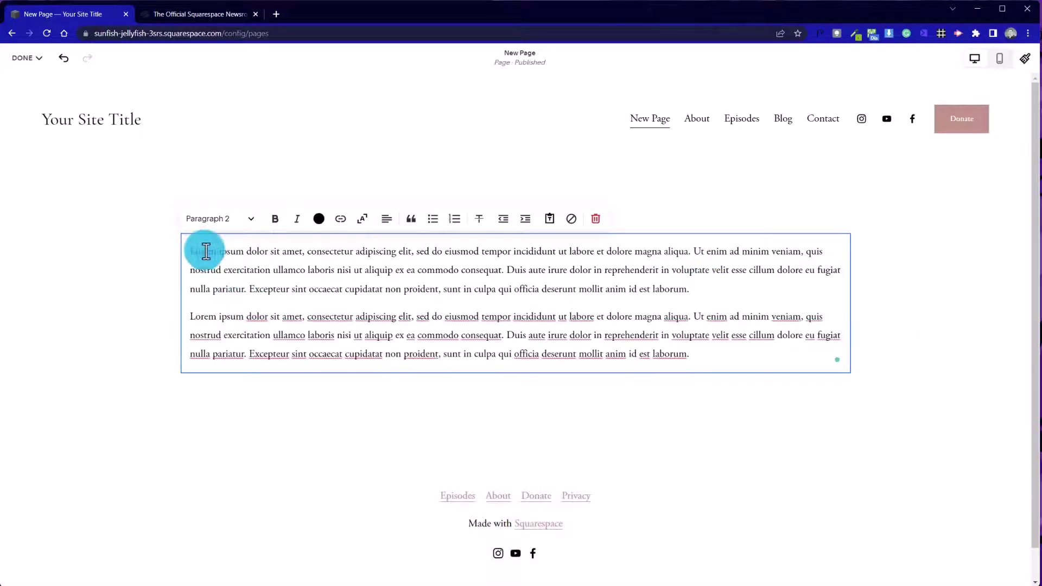
# Apply the Light 1 colour theme to the text section in Edit Section
pyautogui.click(1014, 225)
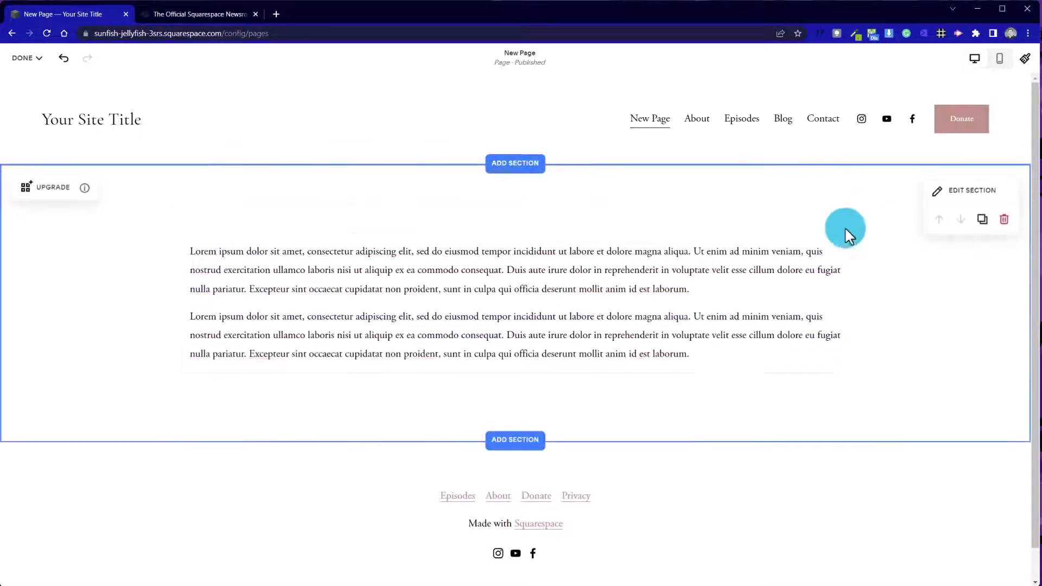
pyautogui.click(943, 198)
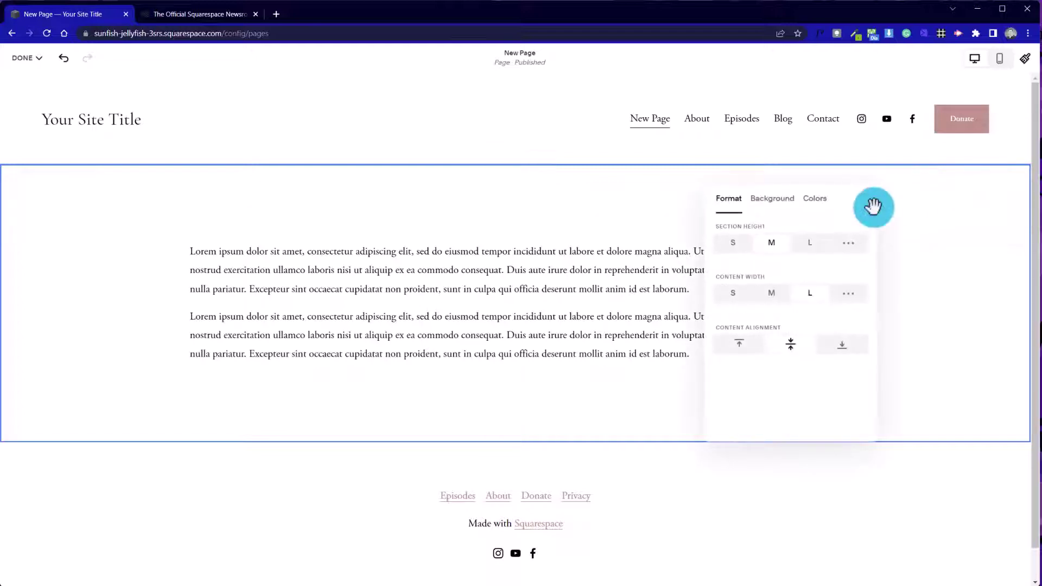
pyautogui.click(822, 202)
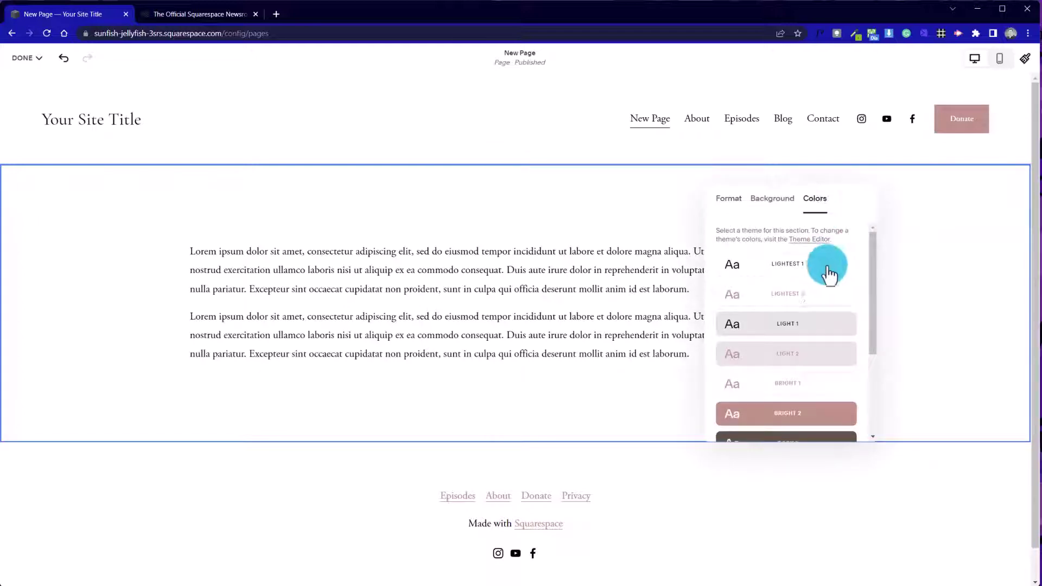
pyautogui.click(815, 333)
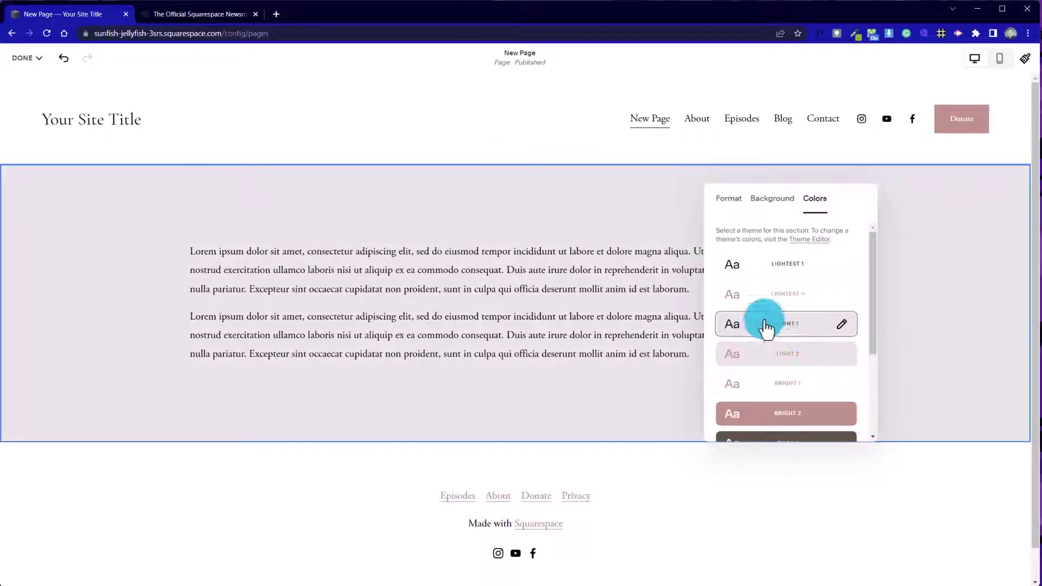
pyautogui.click(137, 260)
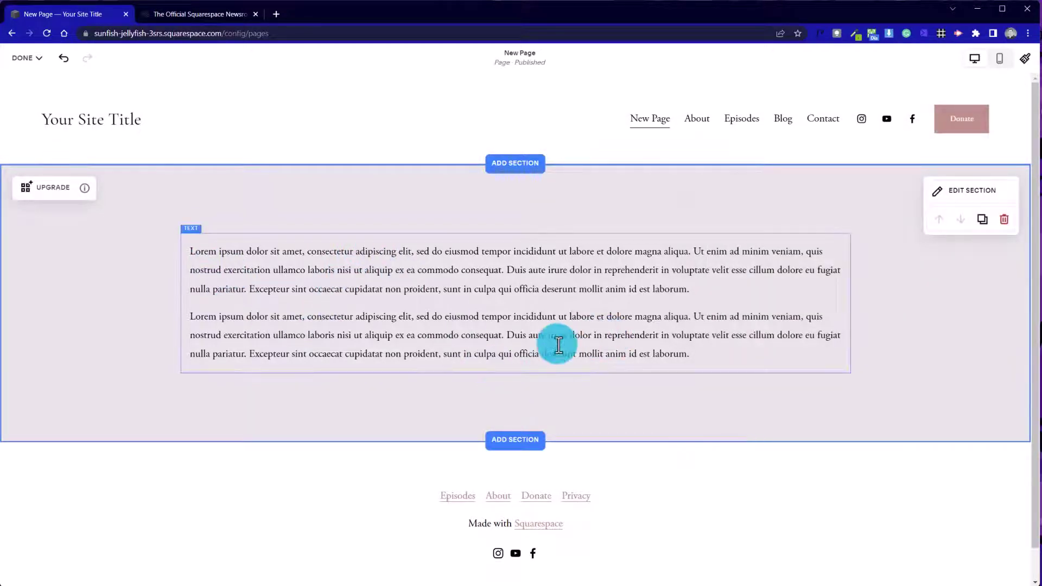
# Recheck the text block and section settings, closing them without further changes
pyautogui.click(473, 360)
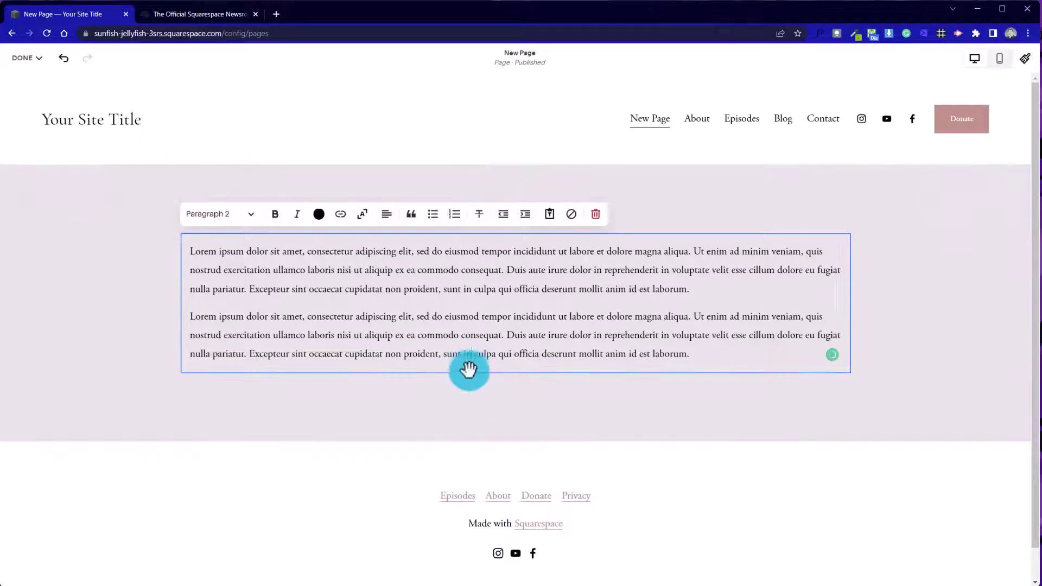
pyautogui.click(474, 404)
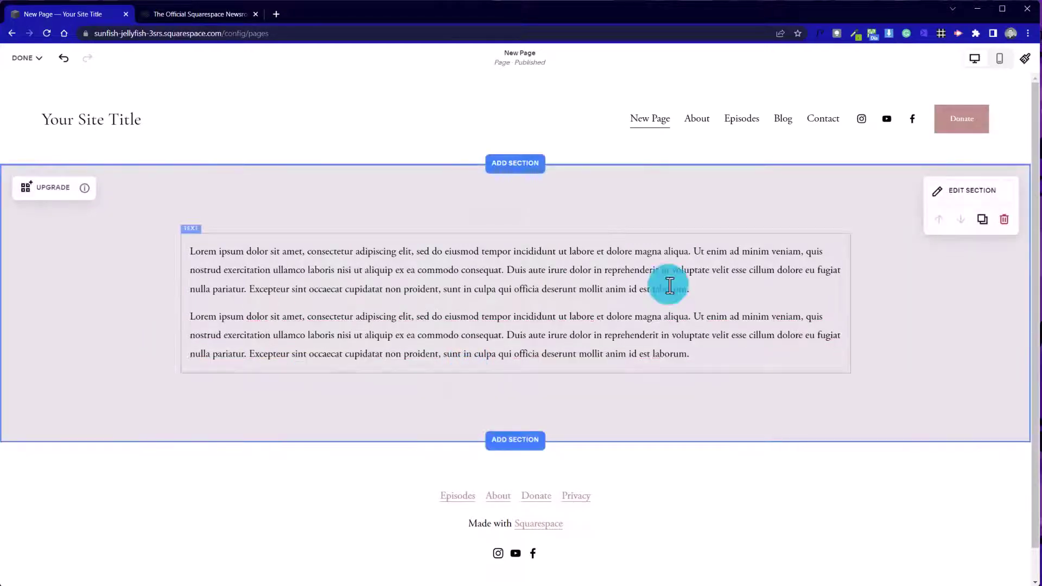
pyautogui.click(957, 193)
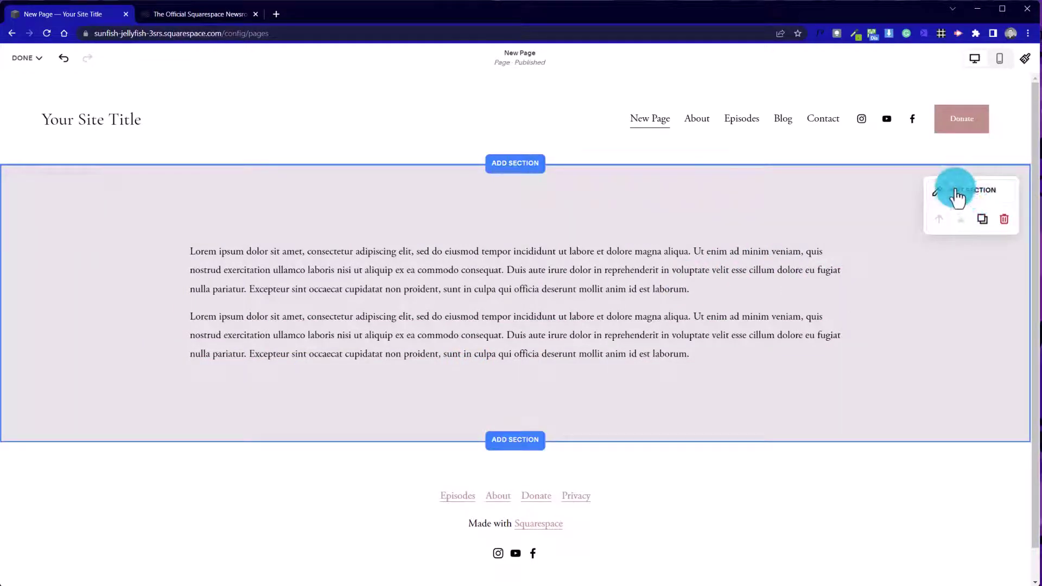
pyautogui.click(27, 361)
pyautogui.click(191, 298)
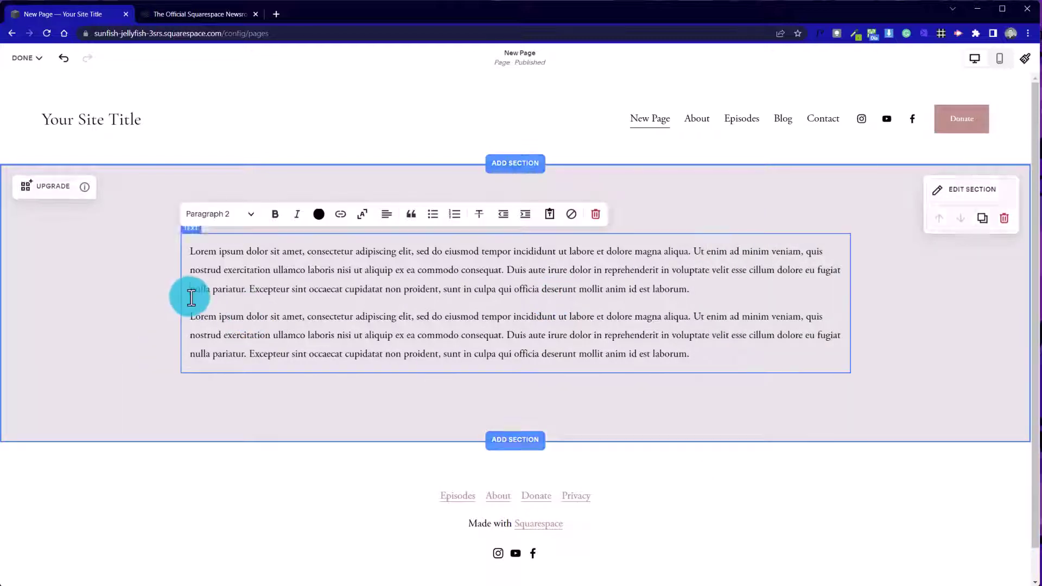
pyautogui.click(165, 305)
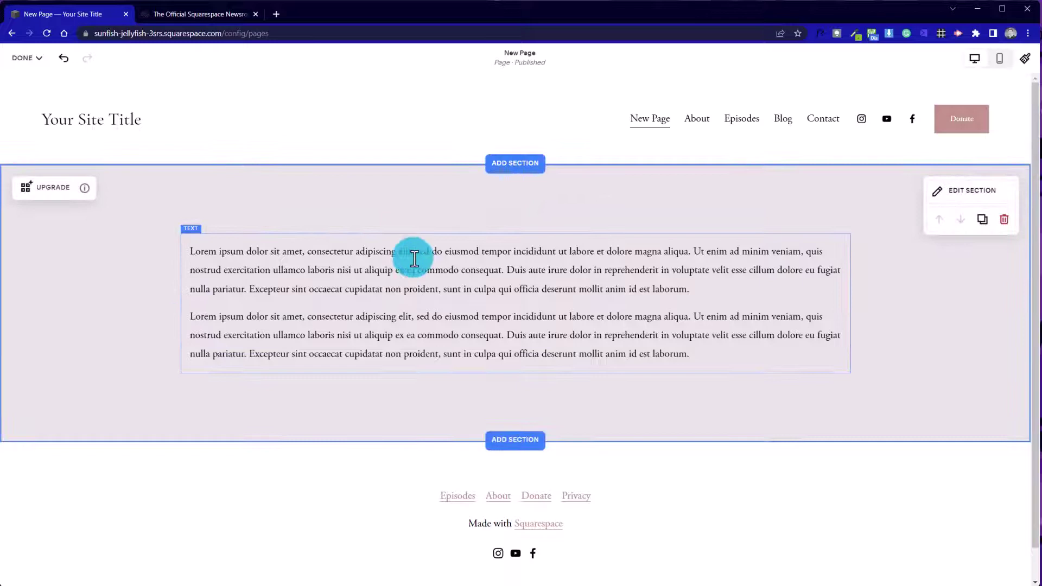
pyautogui.moveTo(85, 190)
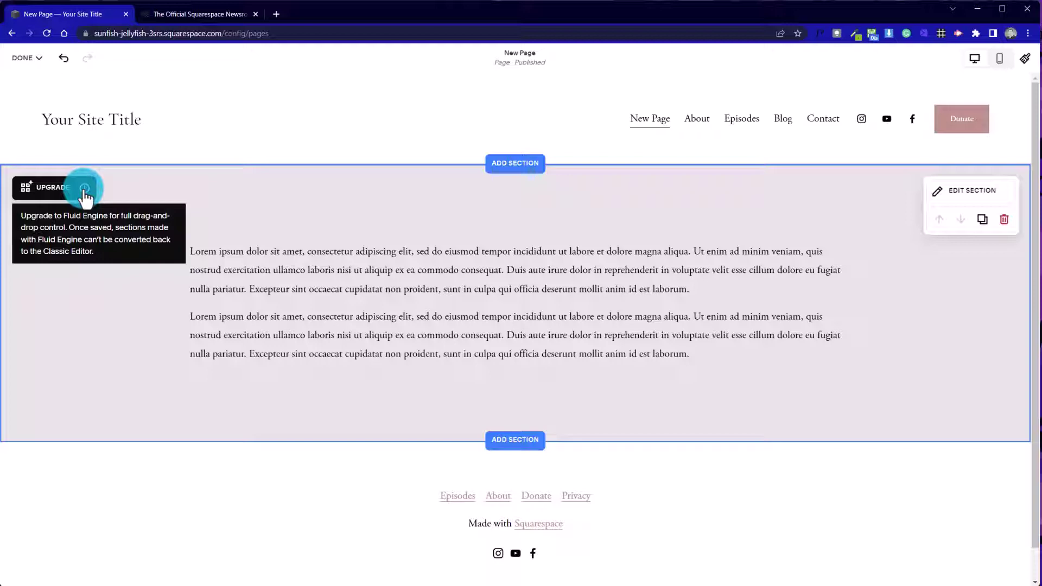
# Select the first Lorem ipsum paragraph and change its style from Paragraph 2 to Heading 4
pyautogui.click(498, 334)
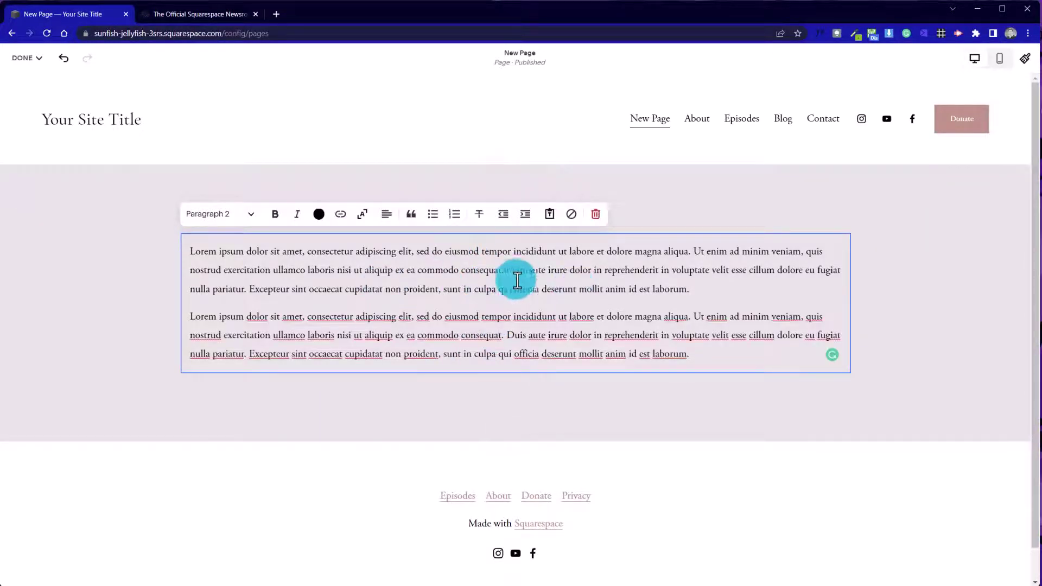
pyautogui.moveTo(505, 269); pyautogui.dragTo(196, 251)
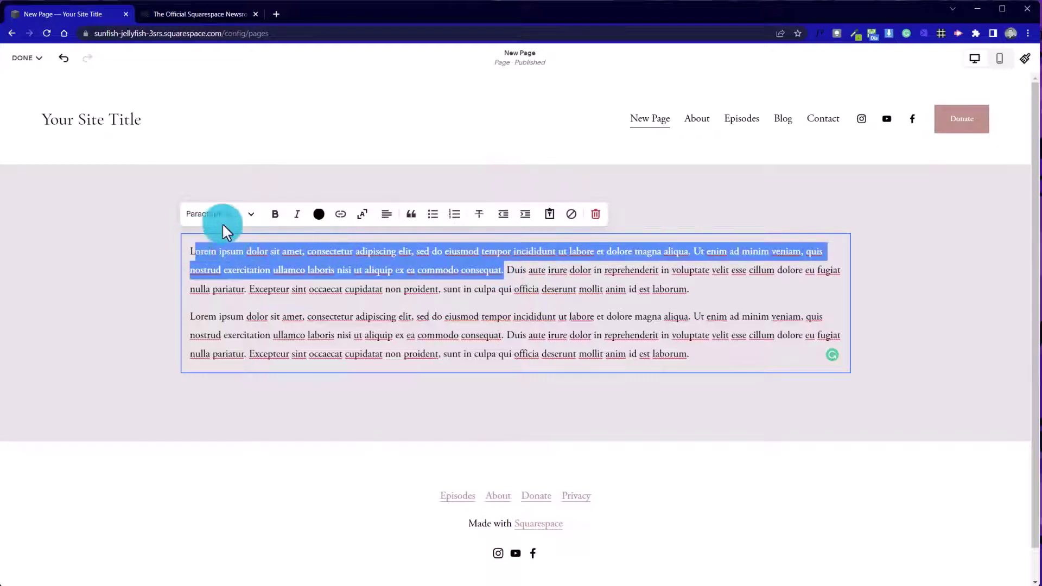
pyautogui.click(250, 216)
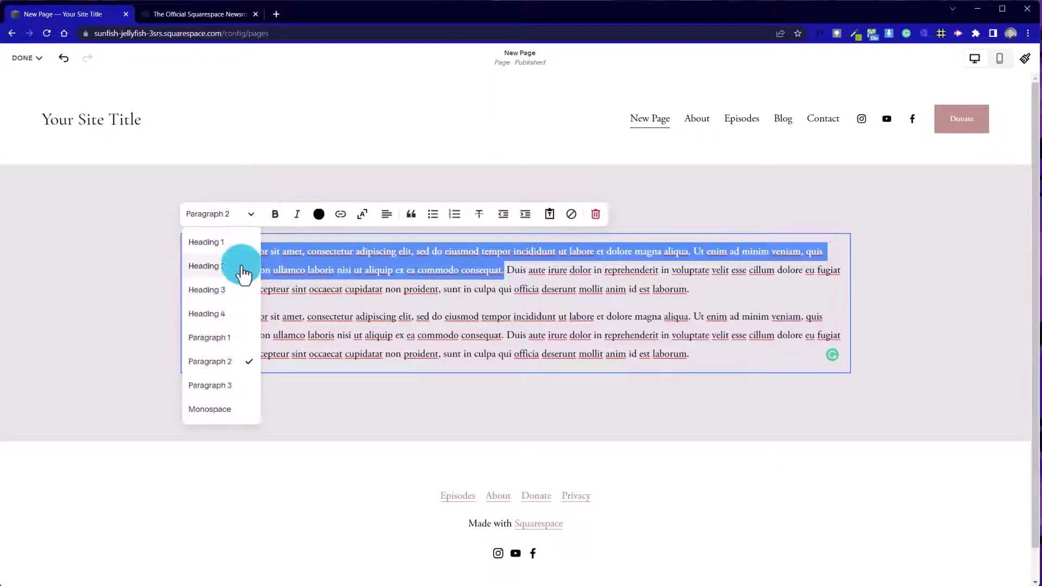
pyautogui.click(214, 274)
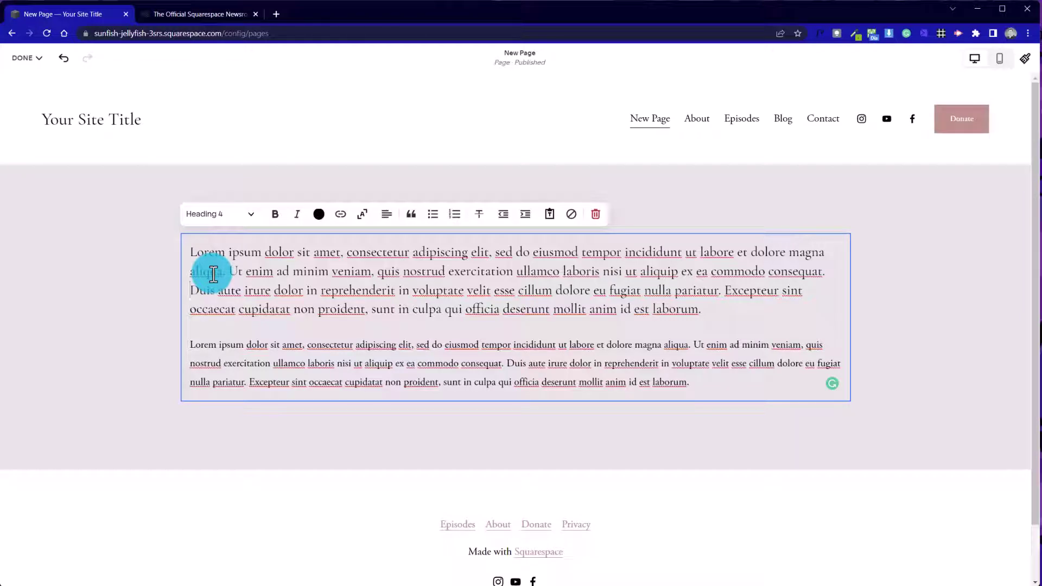
# Open the Add a Section chooser and browse the Intro section layouts
pyautogui.click(509, 167)
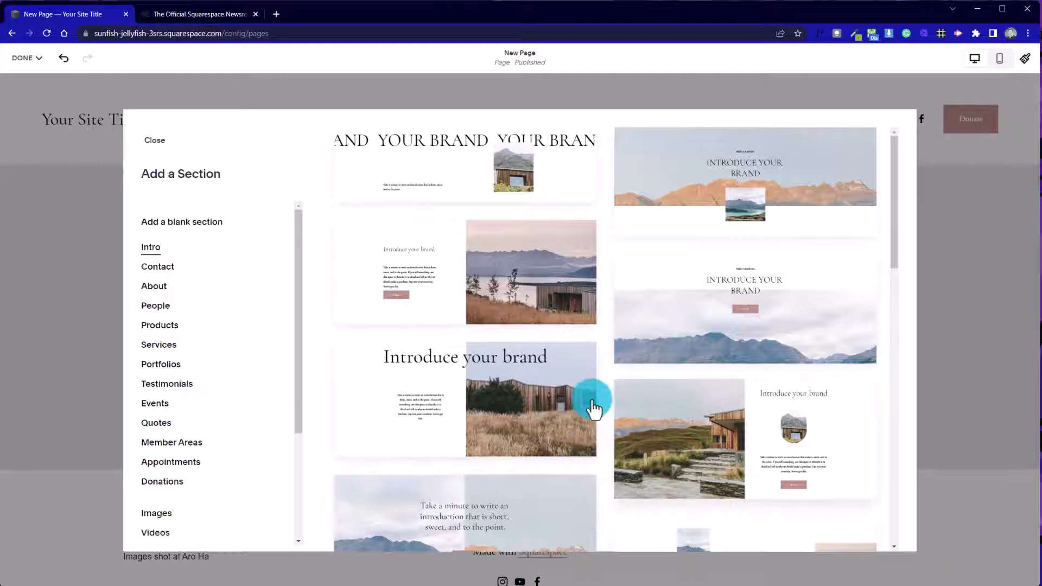
pyautogui.scroll(-6, 593, 404)
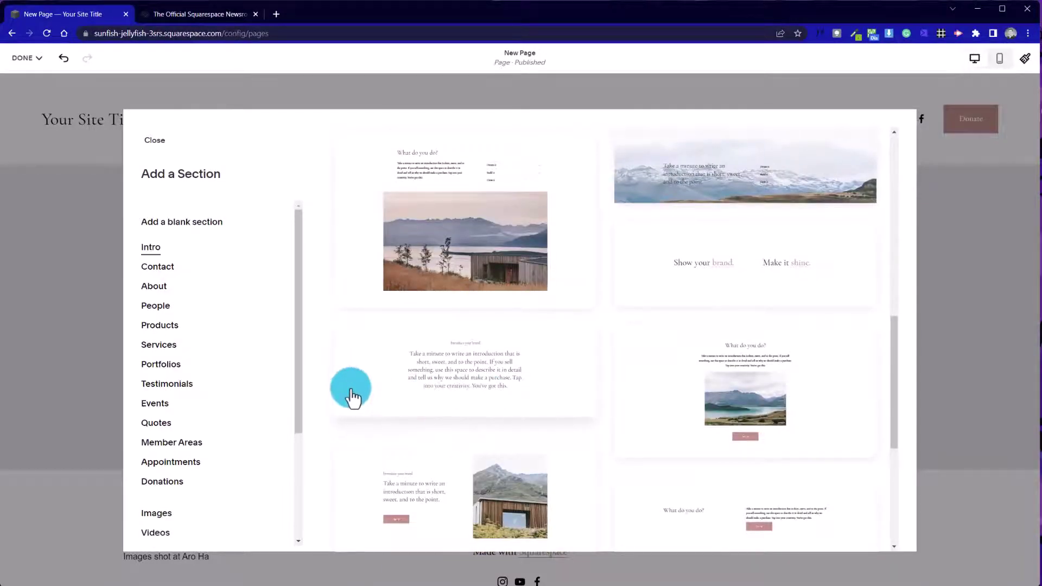
pyautogui.scroll(-5, 516, 414)
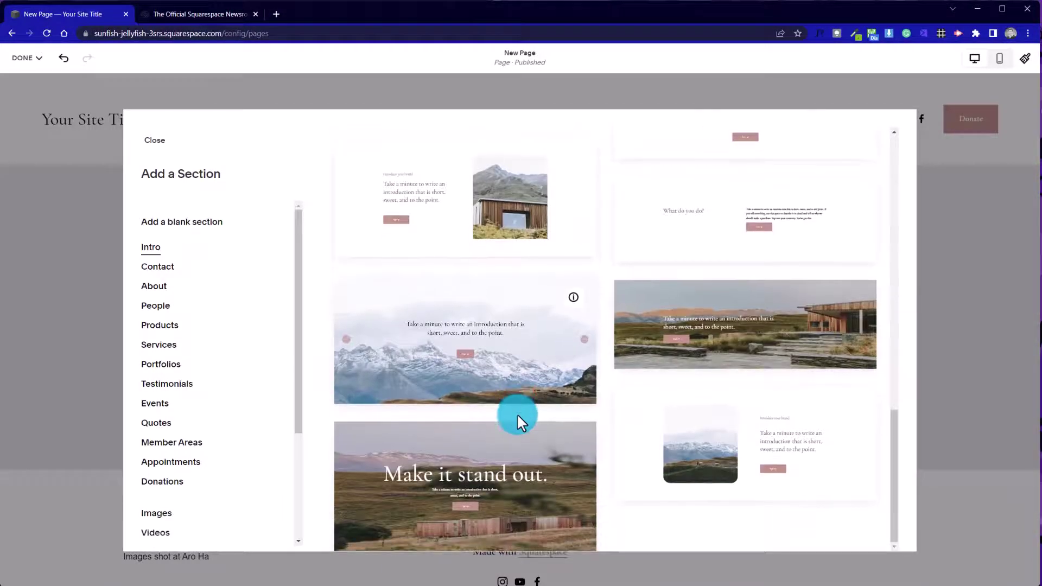
pyautogui.scroll(10, 517, 413)
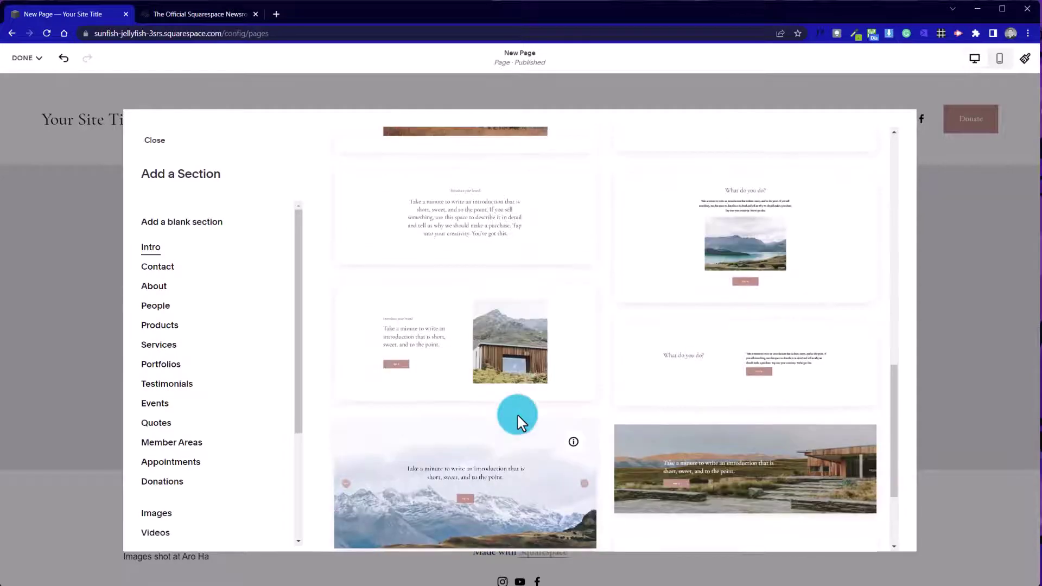
pyautogui.scroll(3, 516, 418)
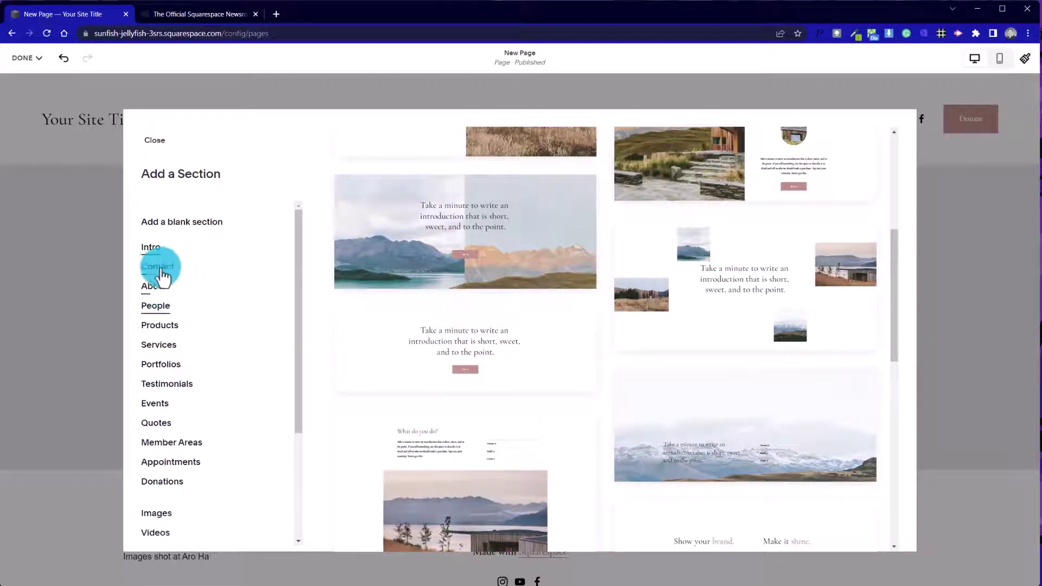
pyautogui.scroll(-3, 177, 403)
pyautogui.scroll(3, 187, 426)
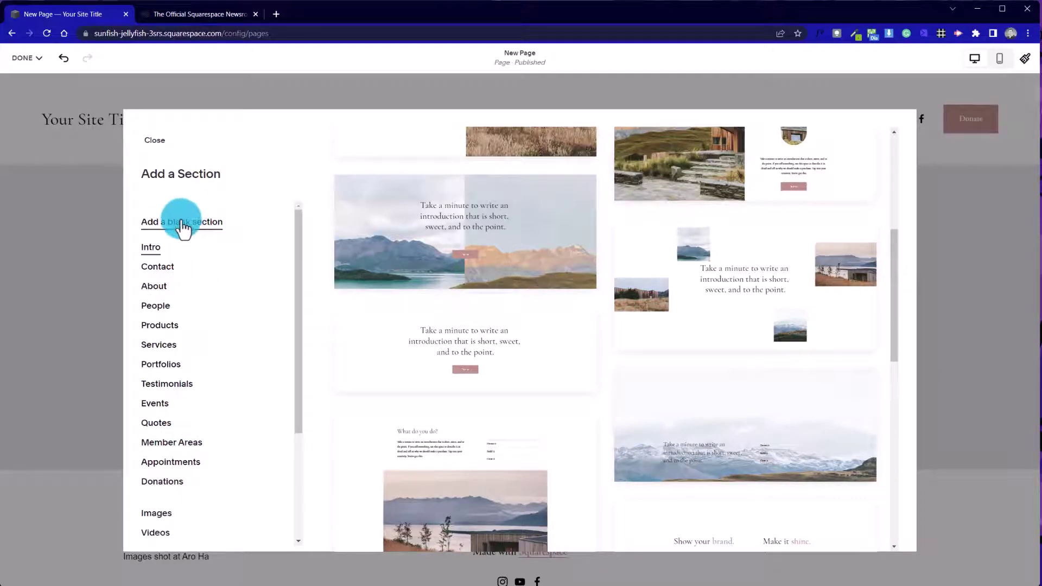
# Insert a blank section above the Lorem ipsum text section and check it
pyautogui.click(183, 223)
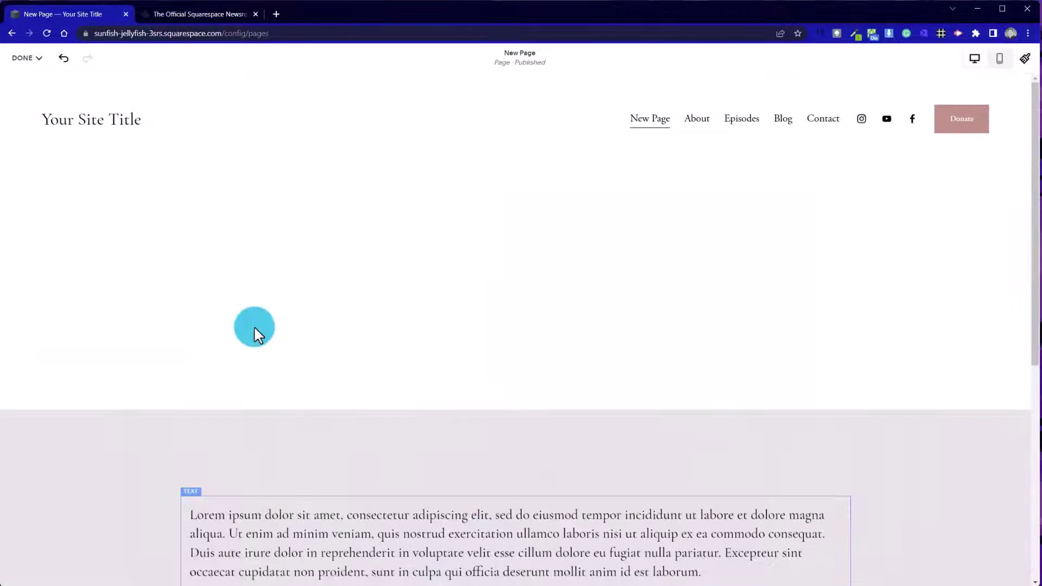
pyautogui.scroll(-5, 213, 389)
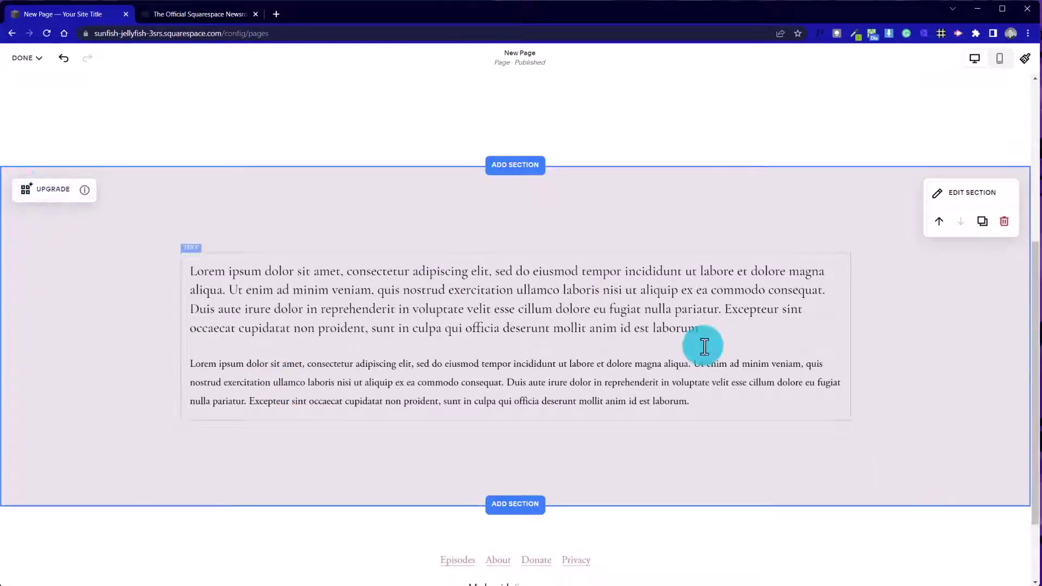
pyautogui.scroll(5, 466, 407)
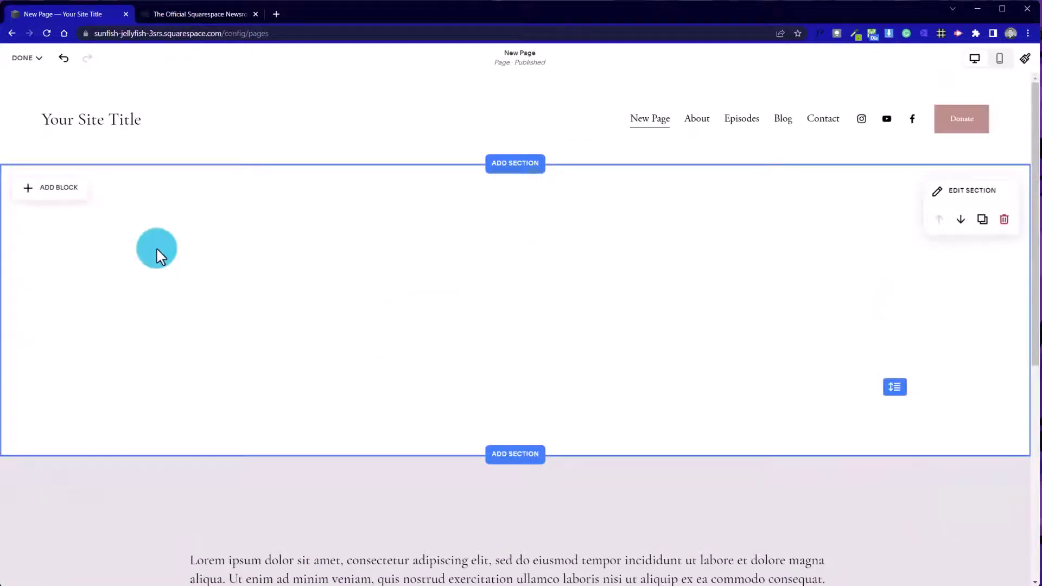
# Add a Text block to the new empty section
pyautogui.click(50, 196)
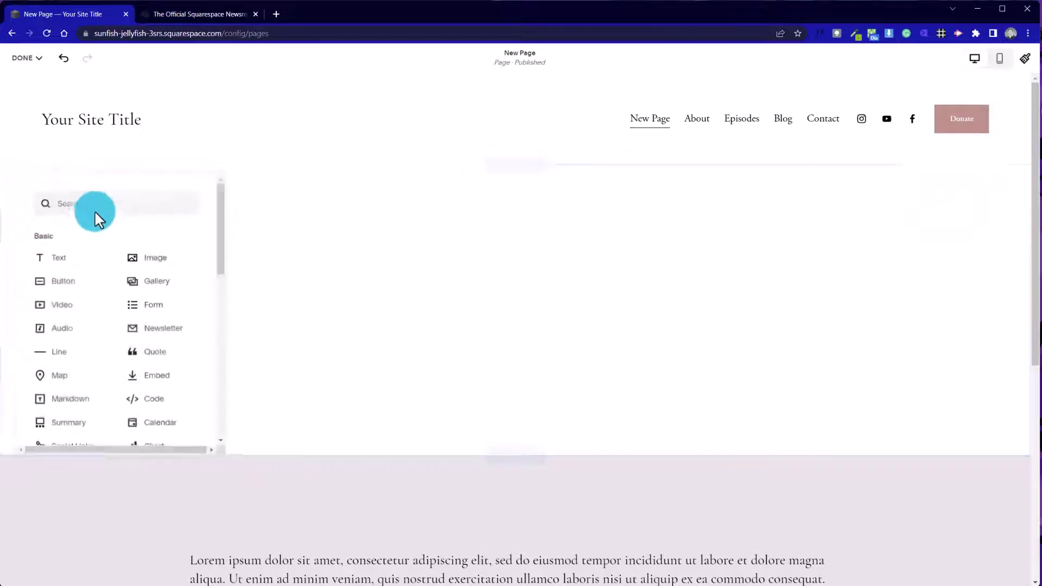
pyautogui.click(37, 255)
pyautogui.click(251, 252)
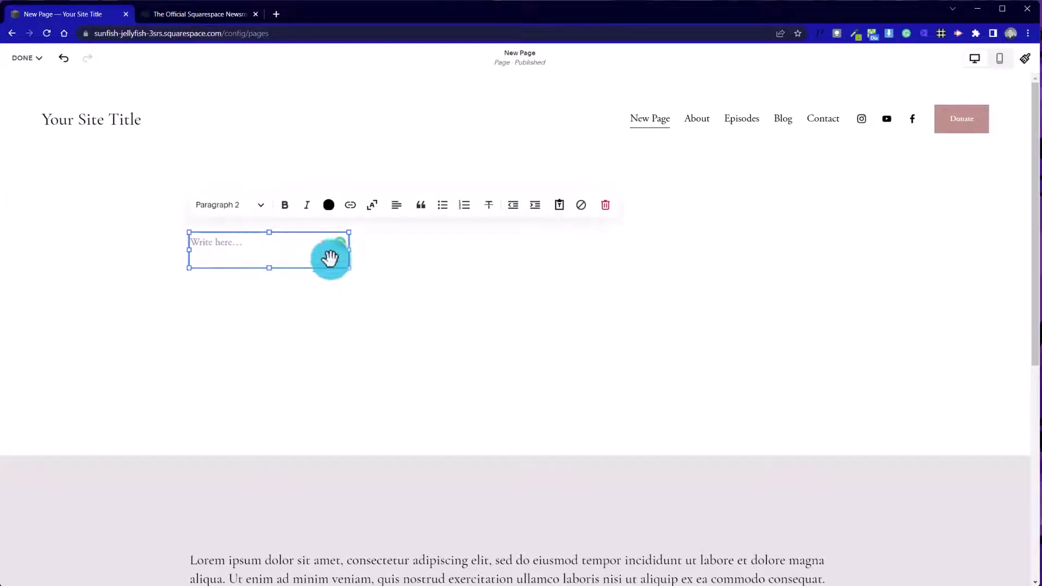
pyautogui.click(323, 449)
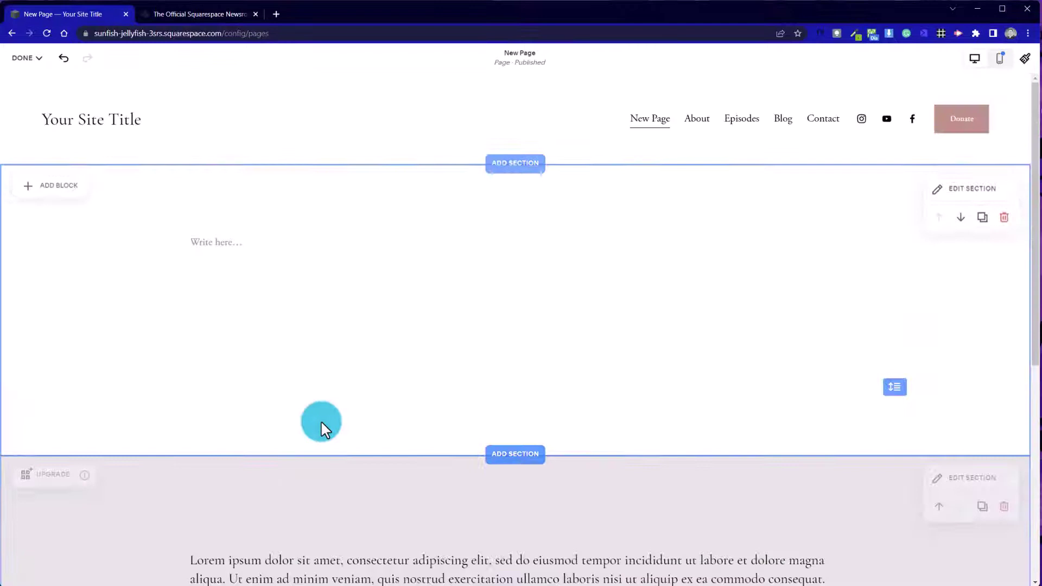
pyautogui.click(252, 255)
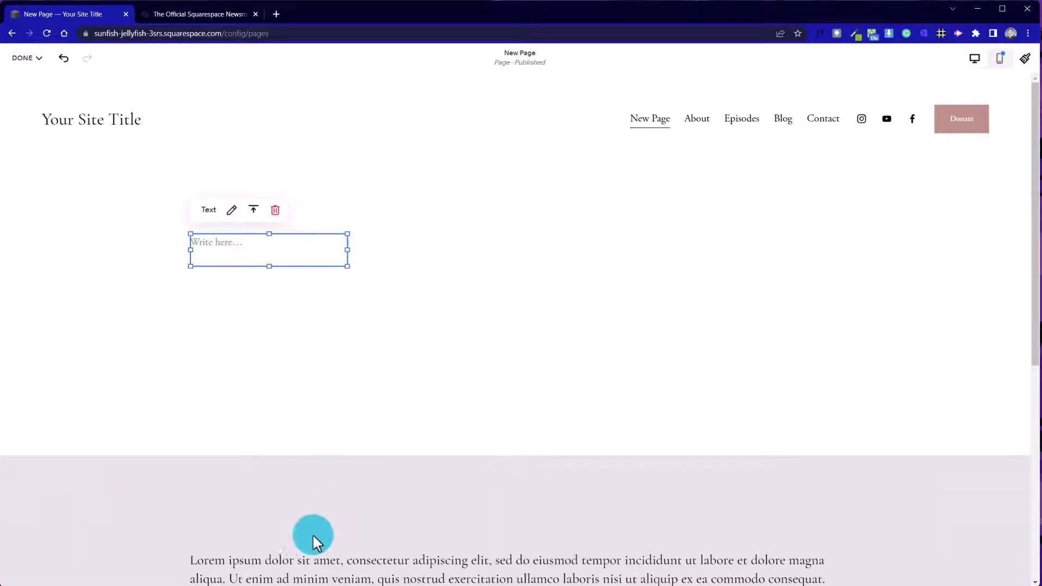
pyautogui.scroll(-3, 657, 526)
pyautogui.scroll(3, 353, 338)
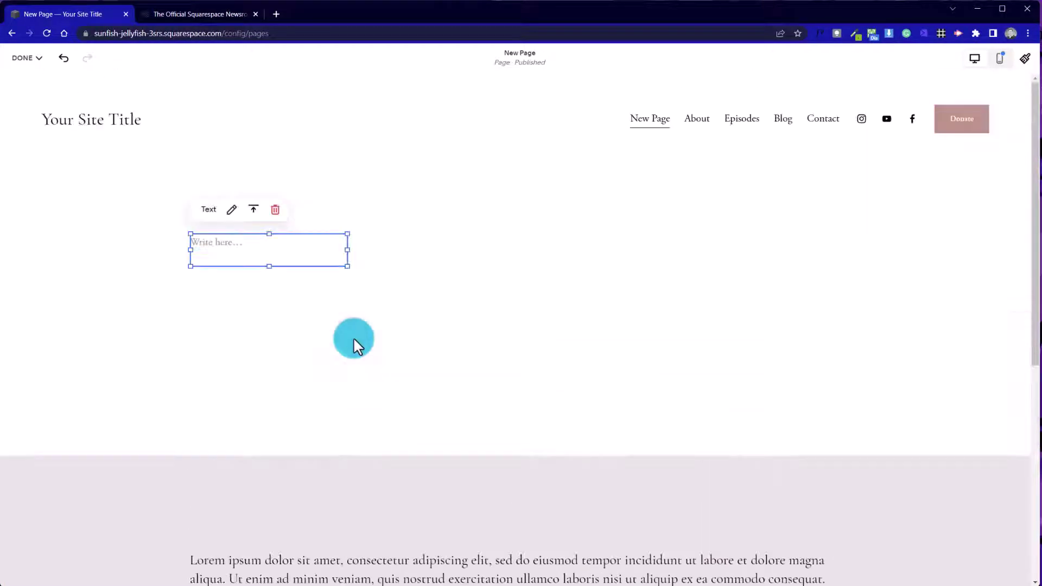
# Fill the text block with two ;lor Lorem ipsum paragraphs separated by a blank line
pyautogui.click(249, 251)
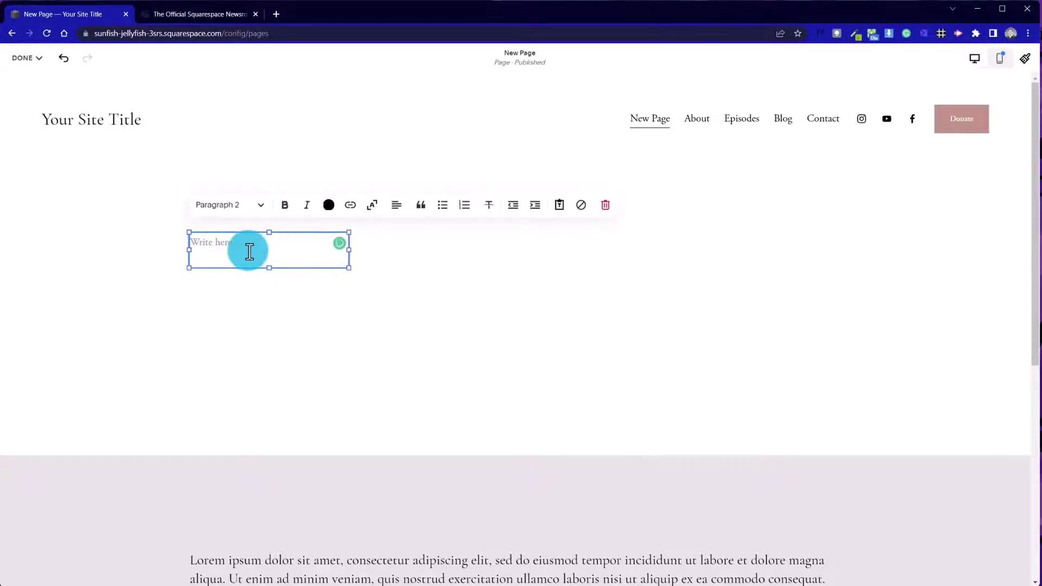
pyautogui.write(';lor')
pyautogui.press('Return')
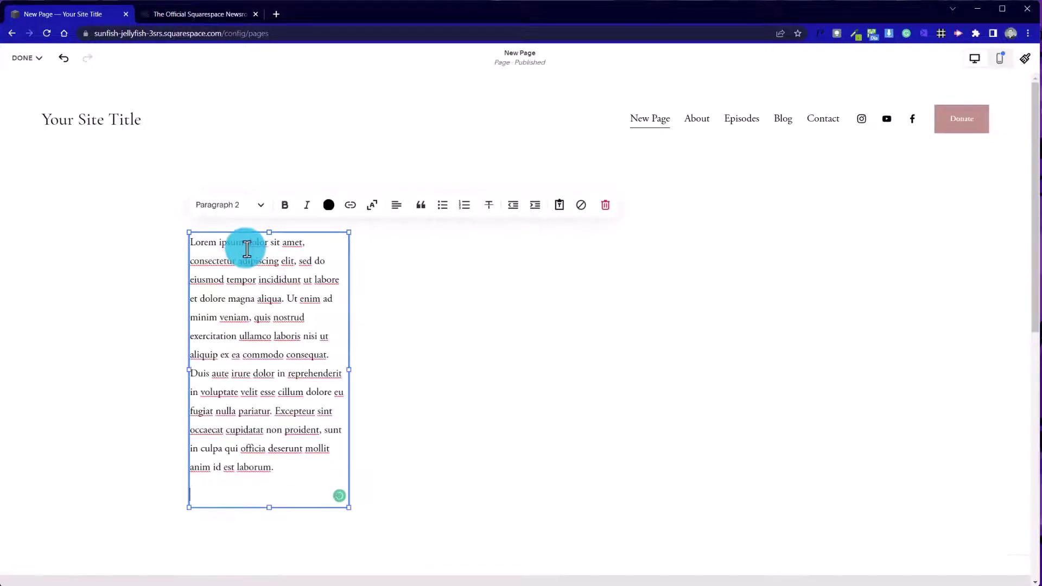
pyautogui.press('Return')
pyautogui.write(';lor')
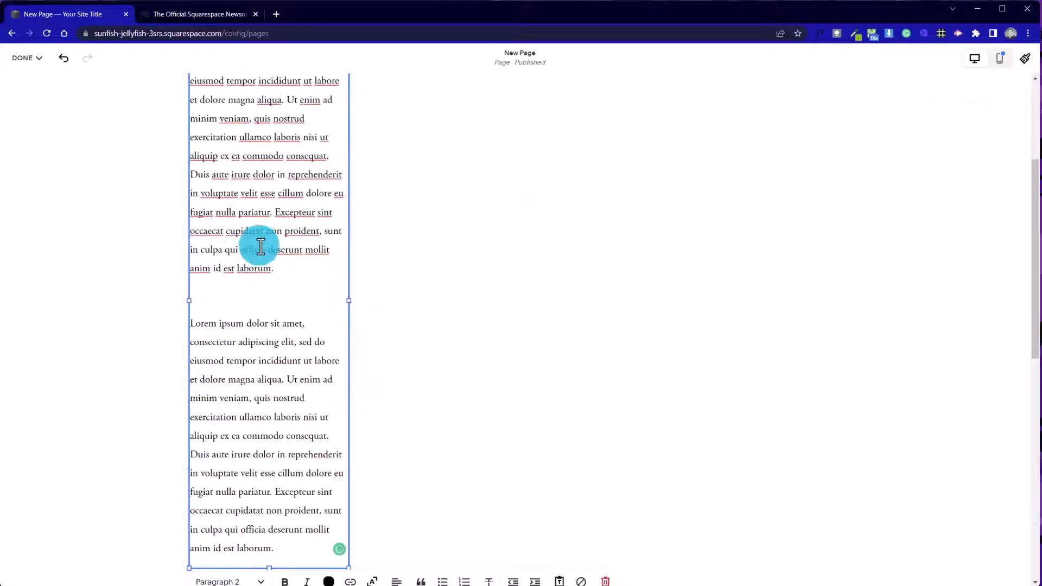
pyautogui.click(585, 304)
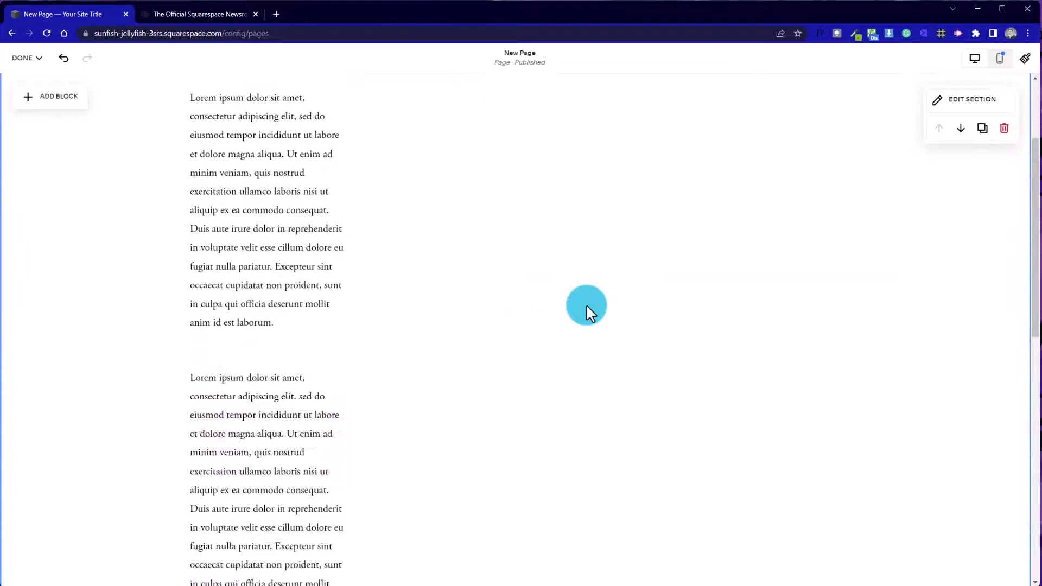
pyautogui.click(263, 295)
pyautogui.scroll(3, 263, 297)
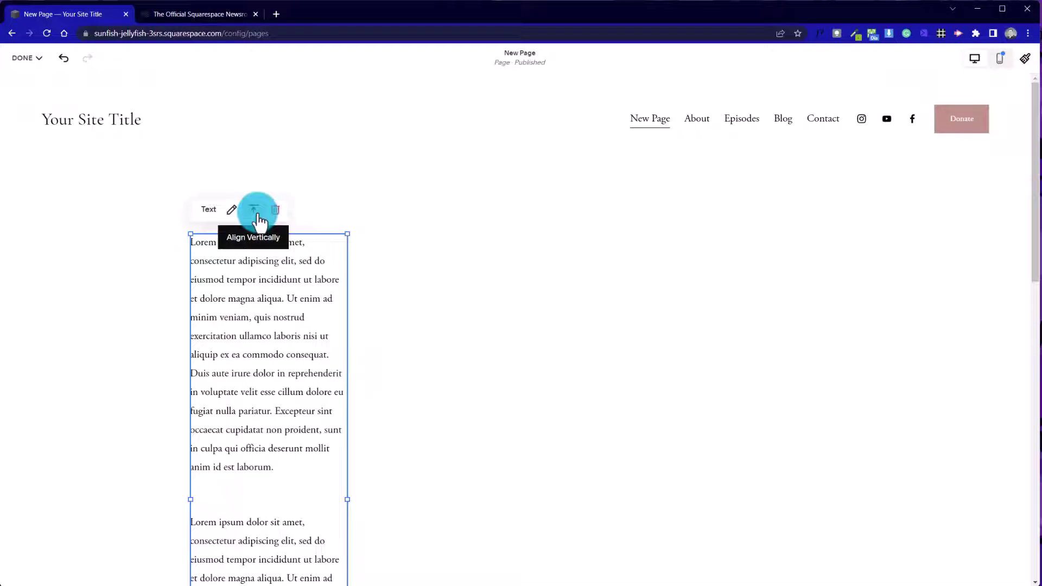
pyautogui.click(254, 239)
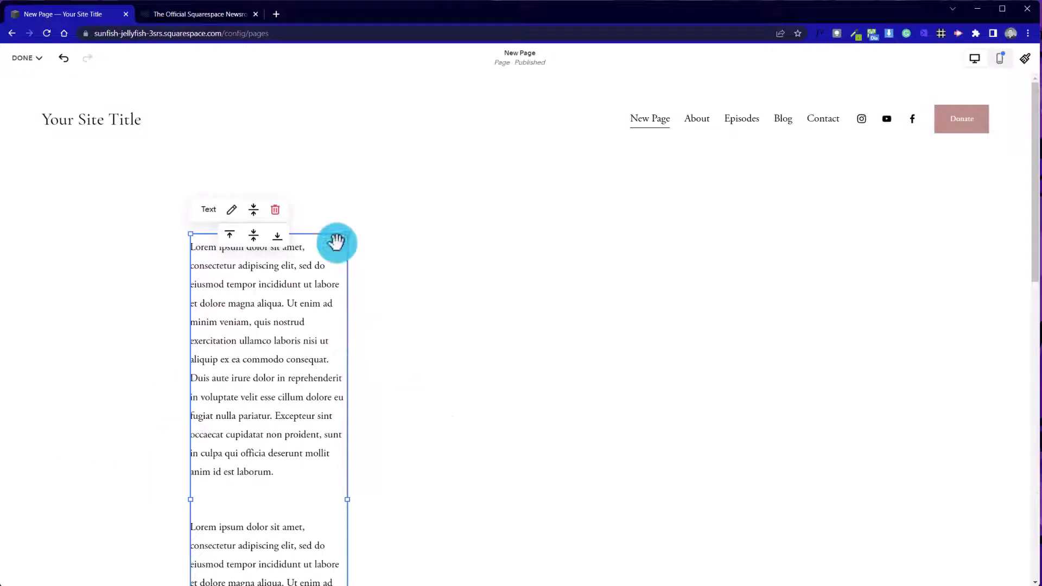
pyautogui.click(278, 237)
pyautogui.scroll(-10, 199, 340)
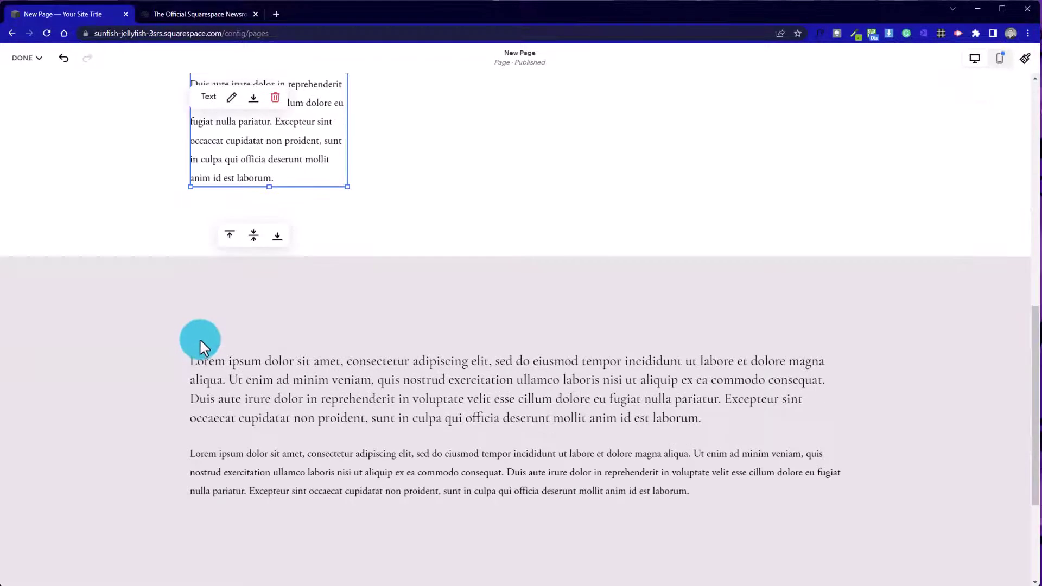
pyautogui.scroll(10, 200, 338)
pyautogui.click(254, 210)
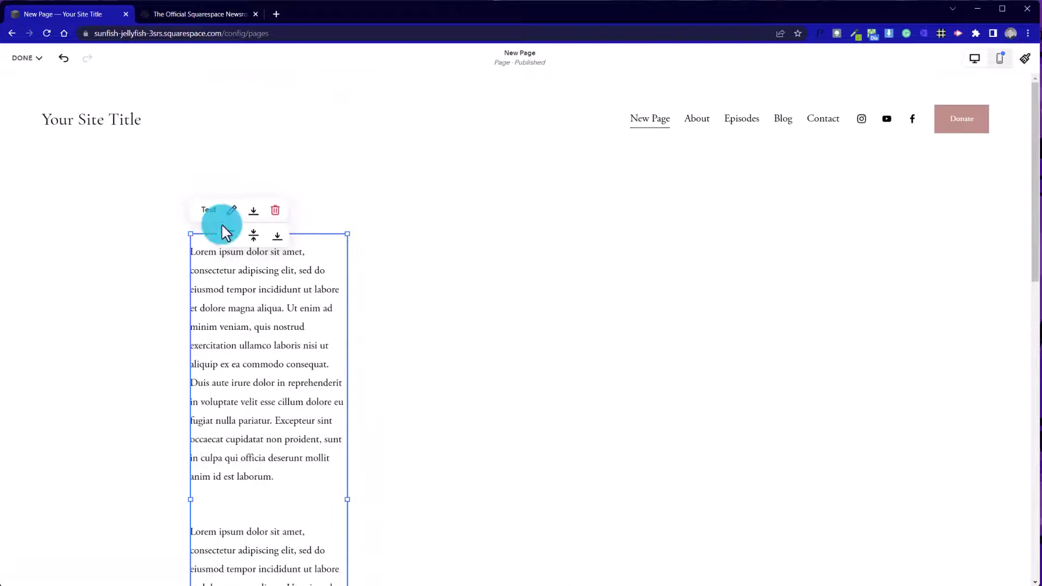
pyautogui.click(230, 235)
pyautogui.click(765, 325)
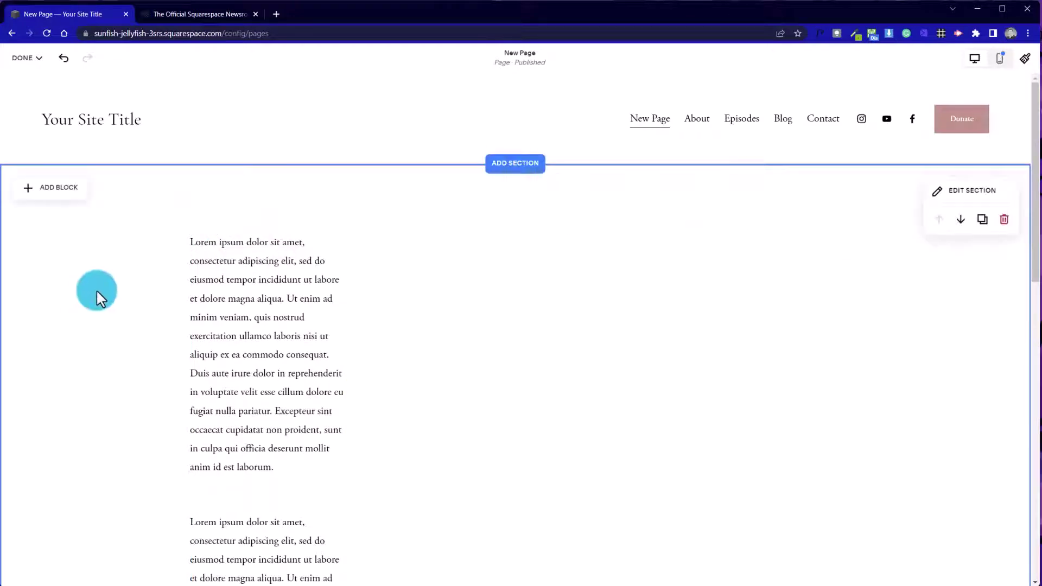
pyautogui.scroll(-8, 537, 386)
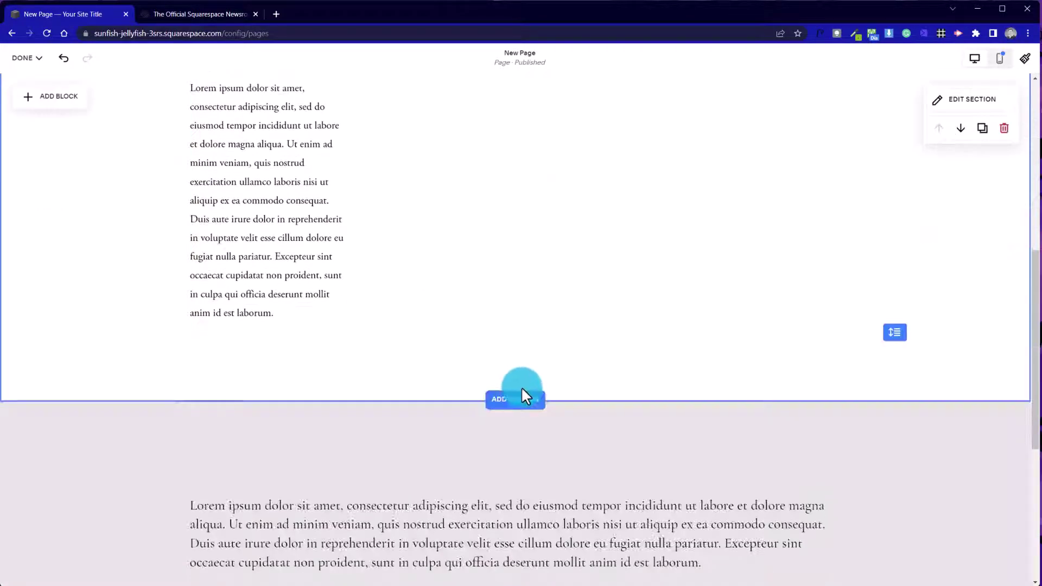
pyautogui.scroll(3, 523, 395)
pyautogui.click(217, 391)
pyautogui.moveTo(302, 458); pyautogui.dragTo(196, 237)
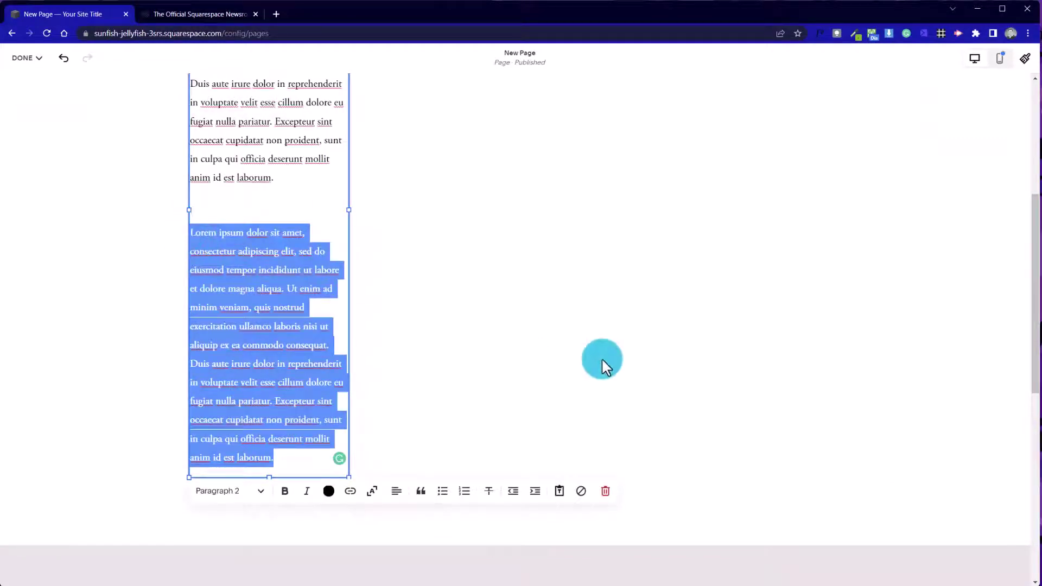
# Delete the second Lorem ipsum paragraph from the top text block
pyautogui.press('BackSpace')
pyautogui.press('BackSpace')
pyautogui.press('BackSpace')
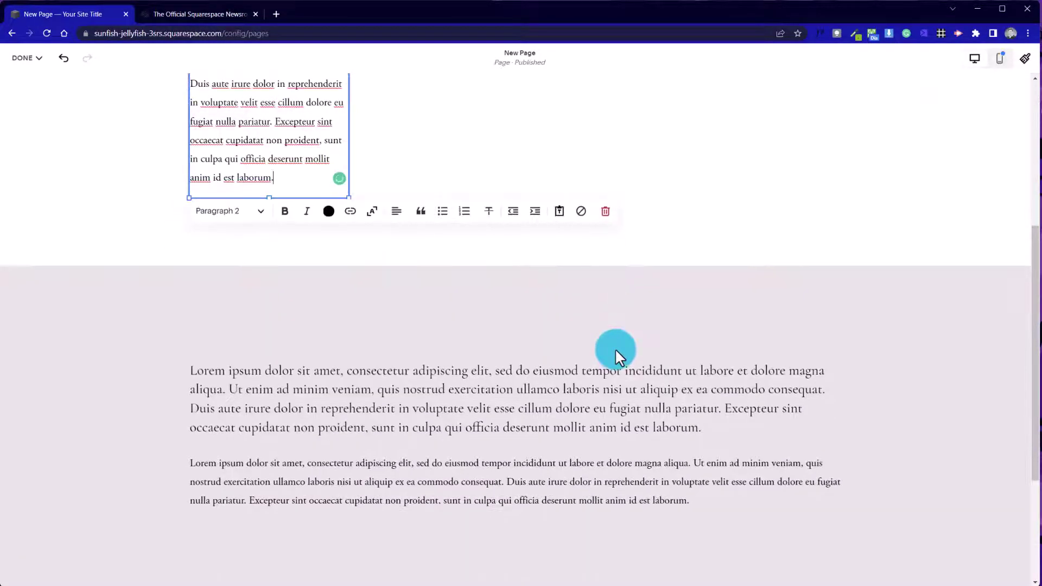
pyautogui.scroll(5, 620, 437)
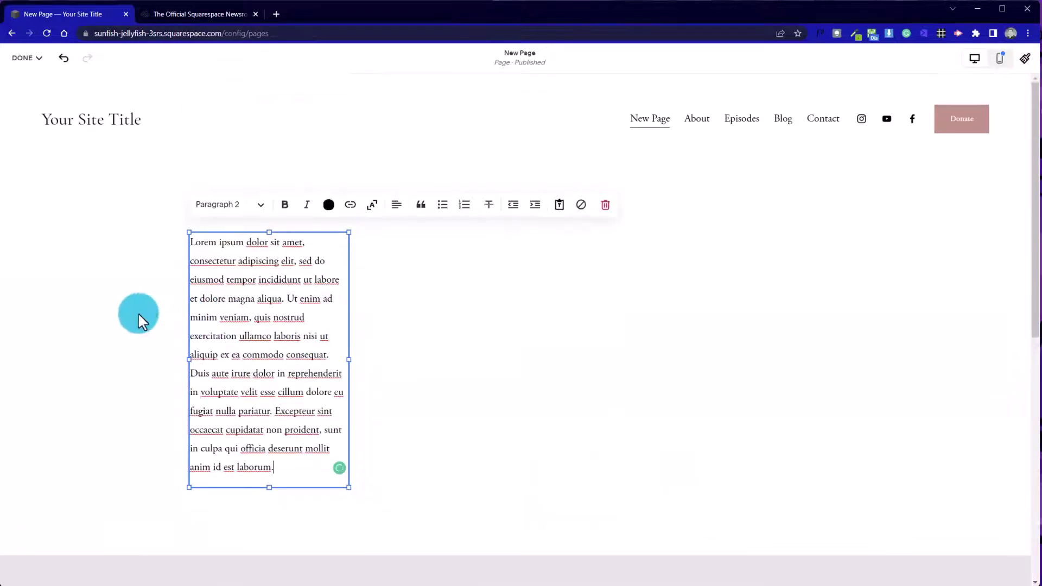
pyautogui.click(162, 279)
# Add a new Text block and drag it to the right of the paragraph
pyautogui.click(60, 190)
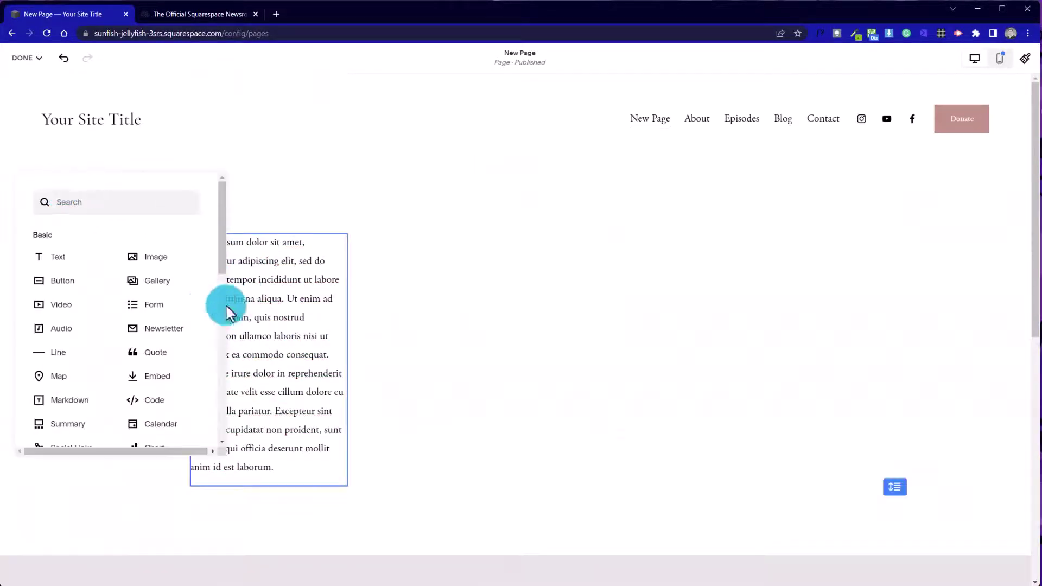
pyautogui.click(74, 262)
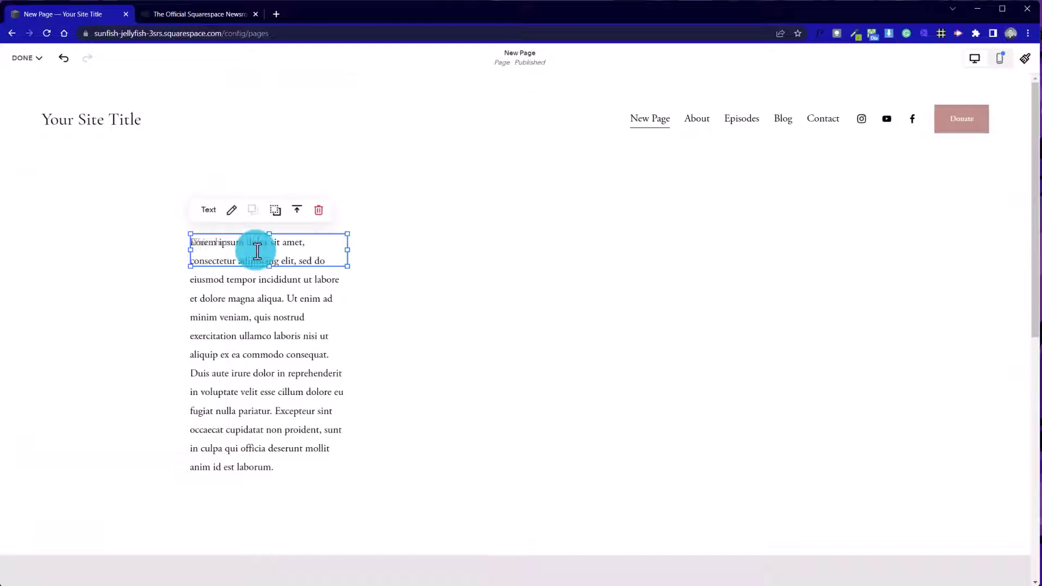
pyautogui.moveTo(263, 256); pyautogui.dragTo(430, 255)
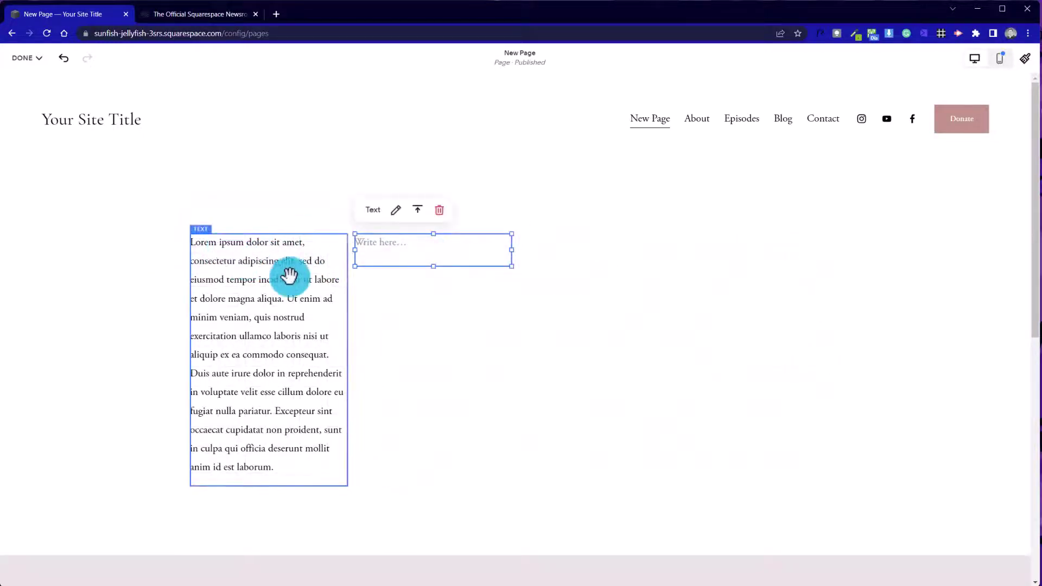
# Paste Lorem ipsum twice into the right text block, as two paragraphs
pyautogui.click(402, 249)
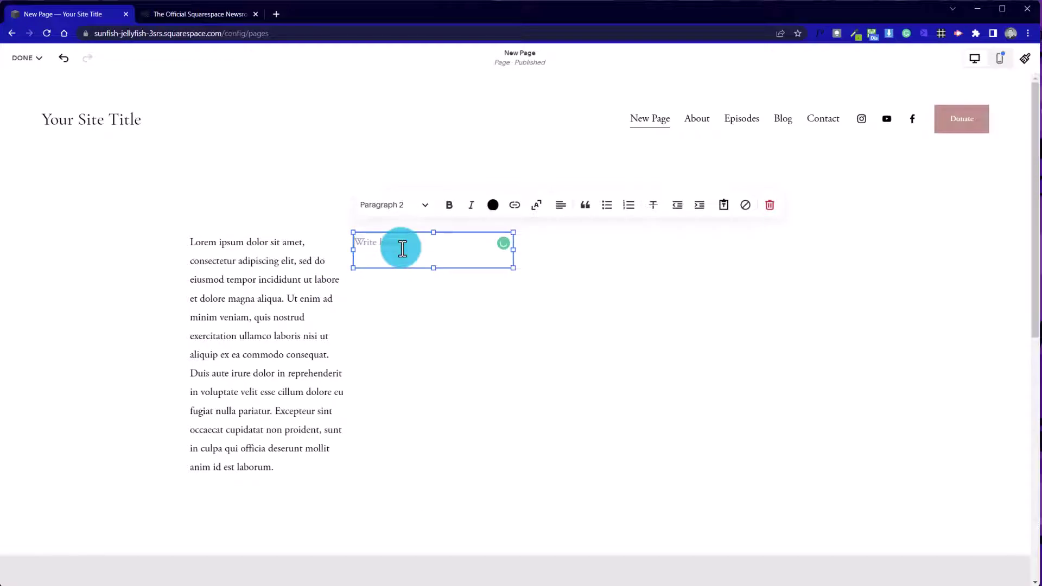
pyautogui.write('Lorem ipsum dolor sit amet, consectetur adipiscing elit, sed do eiusmod tempor incididunt ut labore et dolore magna aliqua. Ut enim ad minim veniam, quis nostrud exercitation ullamco laboris nisi ut aliquip ex ea commodo consequat. Duis aute irure dolor in reprehenderit in voluptate velit esse cillum dolore eu fugiat nulla pariatur. Excepteur sint occaecat cupidatat non proident, sunt in culpa qui officia deserunt mollit anim id est laborum.')
pyautogui.click(731, 349)
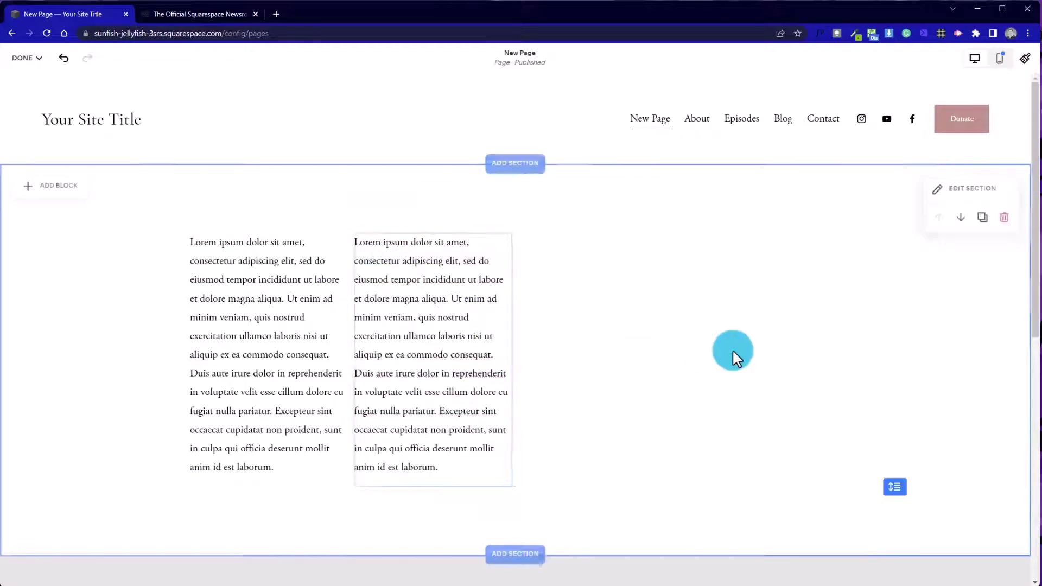
pyautogui.click(466, 464)
pyautogui.click(465, 460)
pyautogui.press('Return')
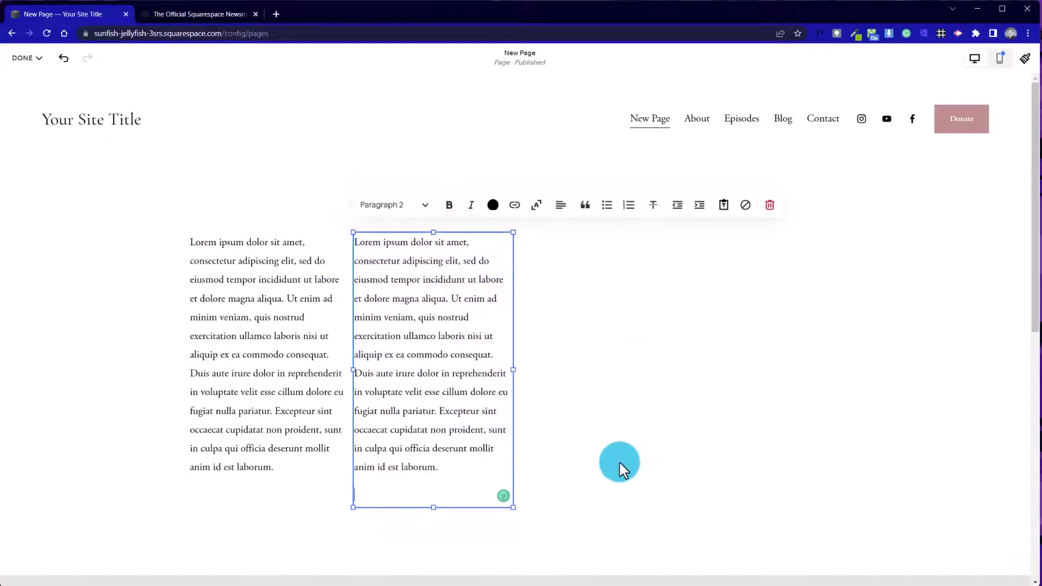
pyautogui.write('Lorem ipsum dolor sit amet, consectetur adipiscing elit, sed do eiusmod tempor incididunt ut labore et dolore magna aliqua. Ut enim ad minim veniam, quis nostrud exercitation ullamco laboris nisi ut aliquip ex ea commodo consequat. Duis aute irure dolor in reprehenderit in voluptate velit esse cillum dolore eu fugiat nulla pariatur. Excepteur sint occaecat cupidatat non proident, sunt in culpa qui officia deserunt mollit anim id est laborum.')
pyautogui.click(543, 383)
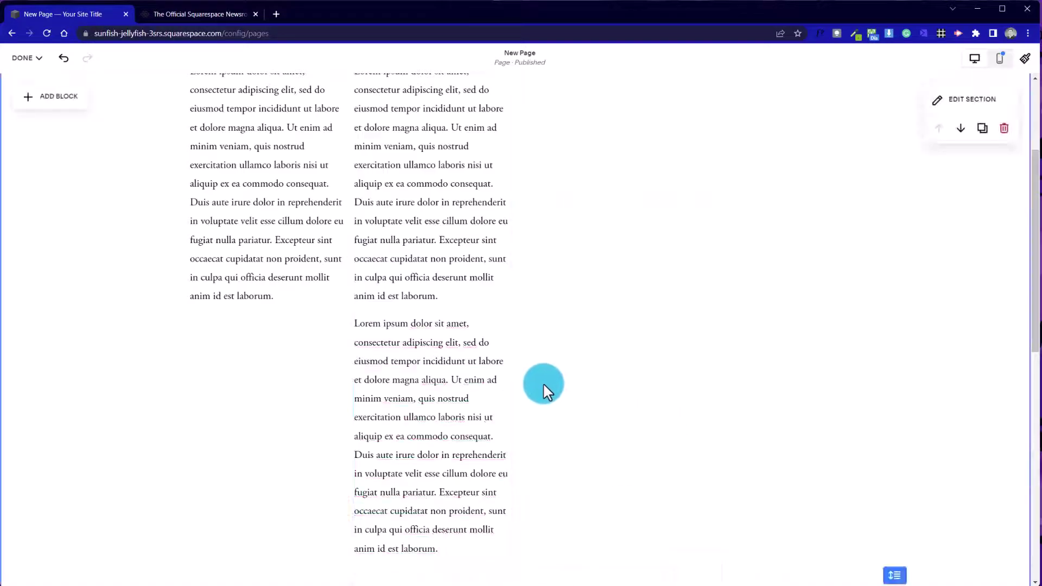
# Nudge the right text block slightly right so both blocks align at the top
pyautogui.scroll(3, 542, 383)
pyautogui.click(409, 377)
pyautogui.click(428, 372)
pyautogui.moveTo(436, 365); pyautogui.dragTo(326, 361)
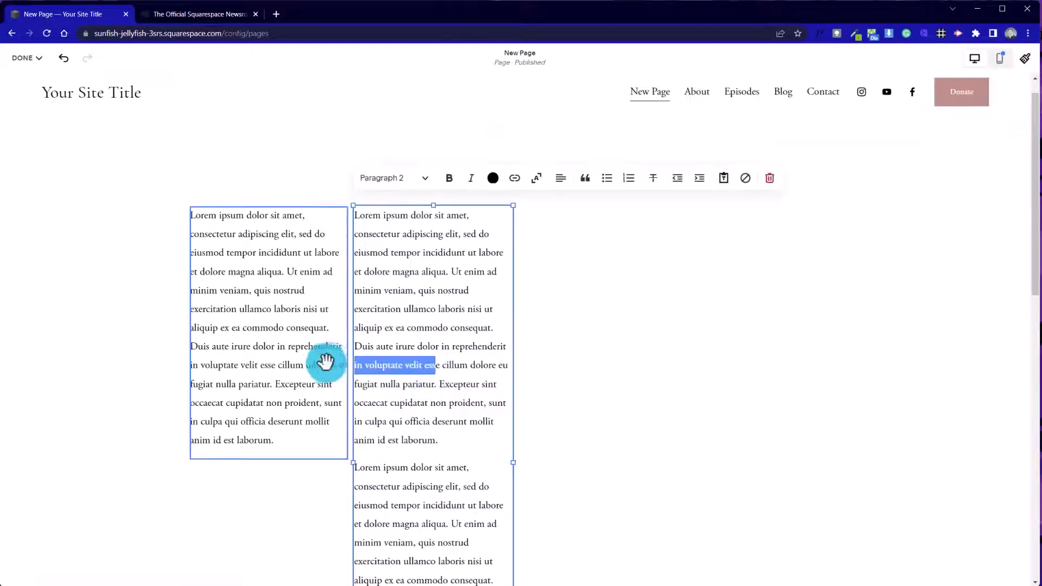
pyautogui.click(688, 447)
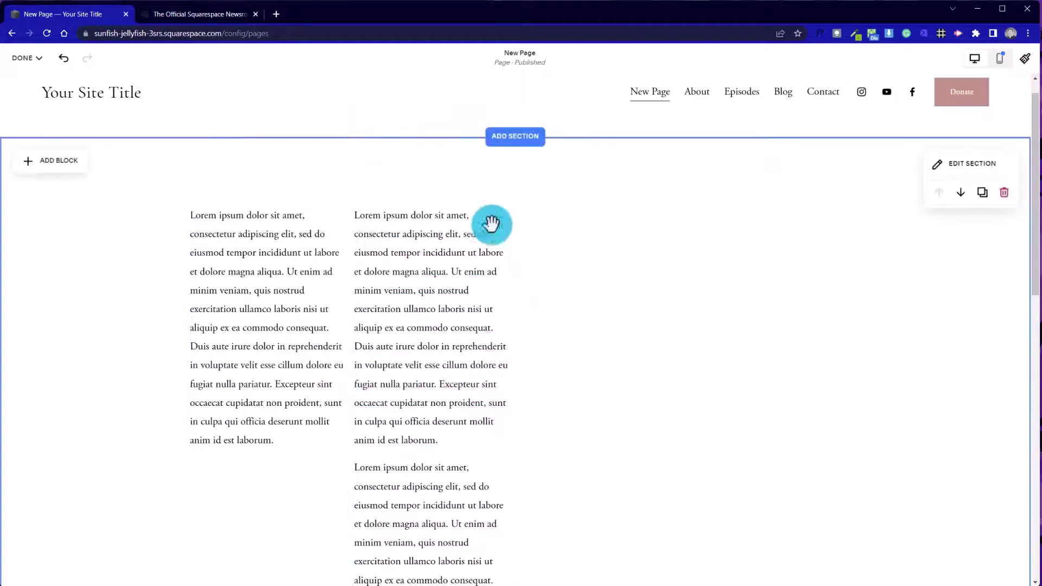
pyautogui.click(462, 213)
pyautogui.moveTo(466, 206); pyautogui.dragTo(484, 217)
pyautogui.click(657, 302)
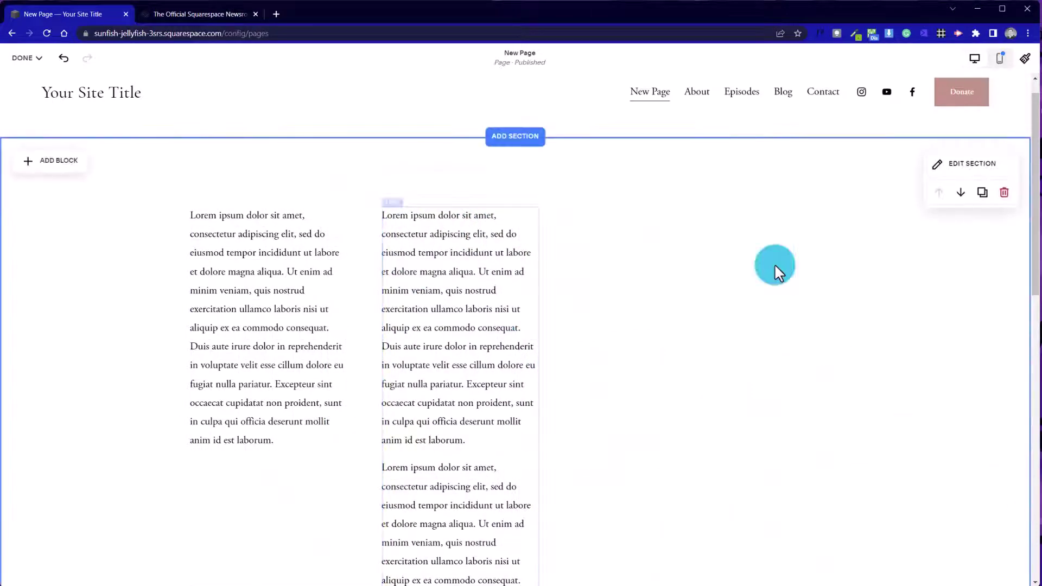
pyautogui.scroll(-5, 679, 348)
# Drag the left Lorem ipsum text block down one grid row
pyautogui.scroll(5, 680, 348)
pyautogui.moveTo(282, 303); pyautogui.dragTo(279, 350)
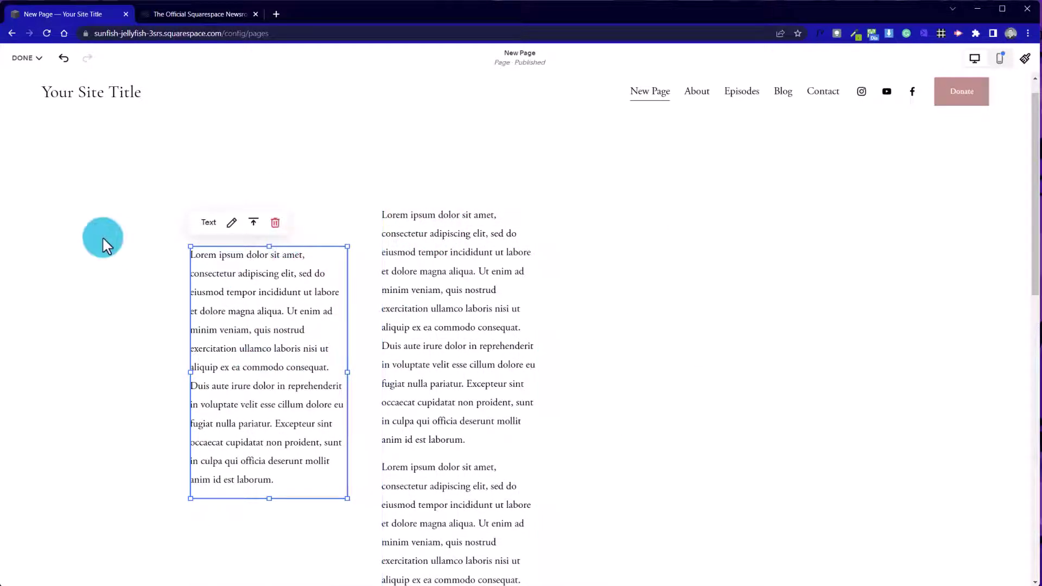
pyautogui.click(105, 237)
# Browse the Add Block list of block types and close it without adding anything
pyautogui.click(70, 170)
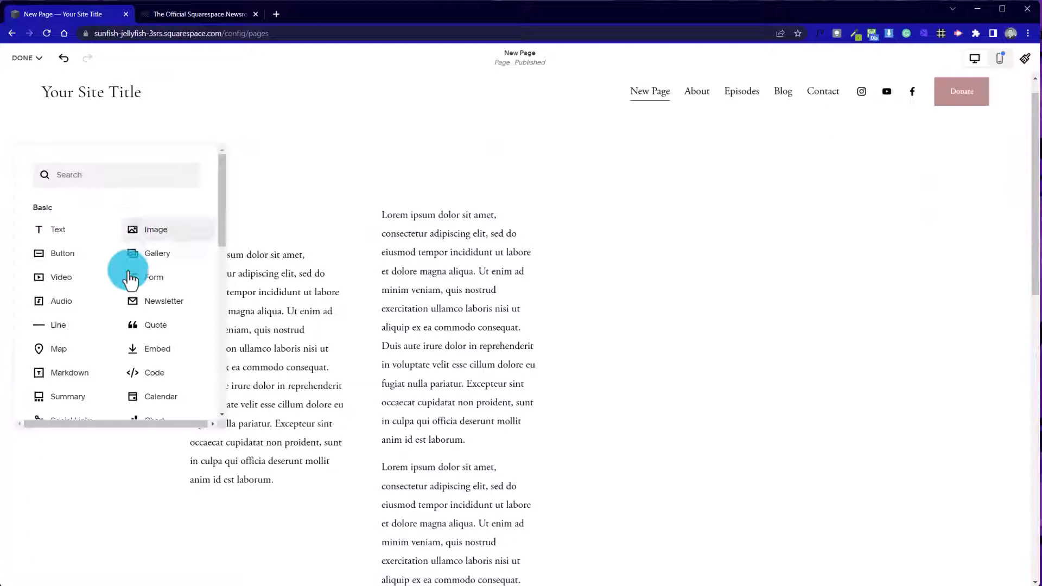
pyautogui.scroll(-2, 220, 244)
pyautogui.scroll(-2, 220, 255)
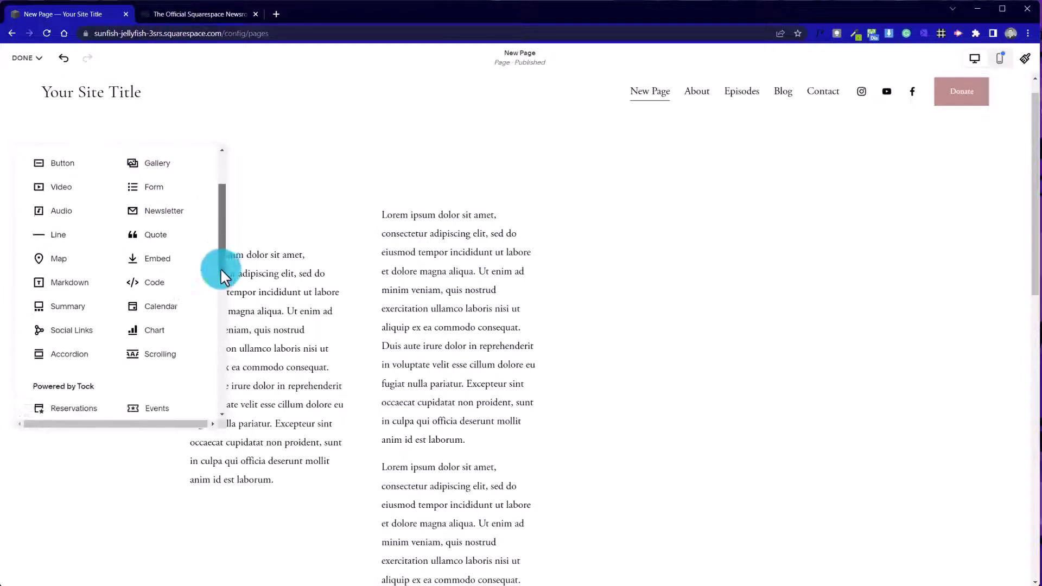
pyautogui.click(670, 320)
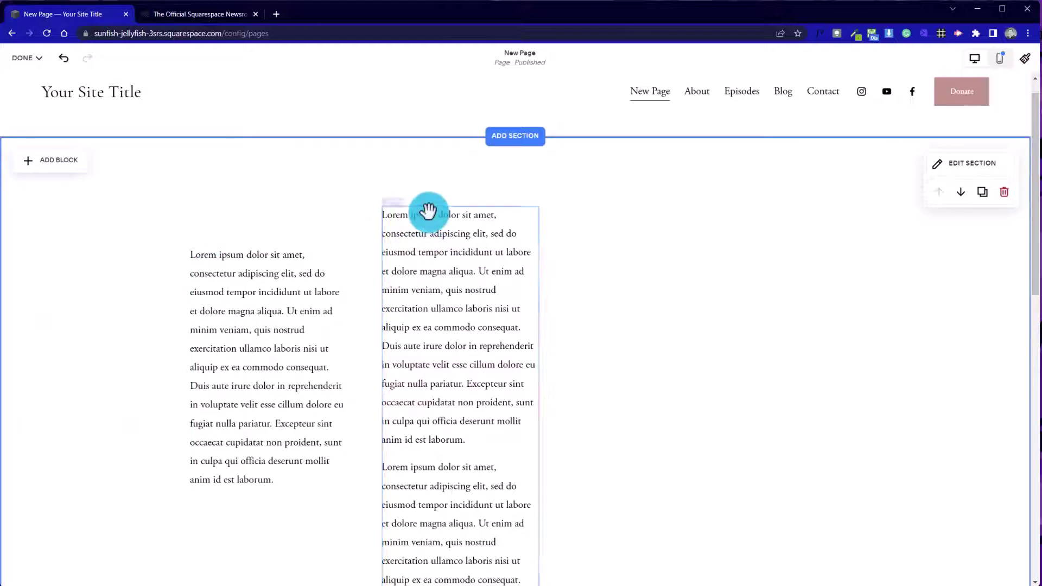
pyautogui.scroll(-3, 592, 384)
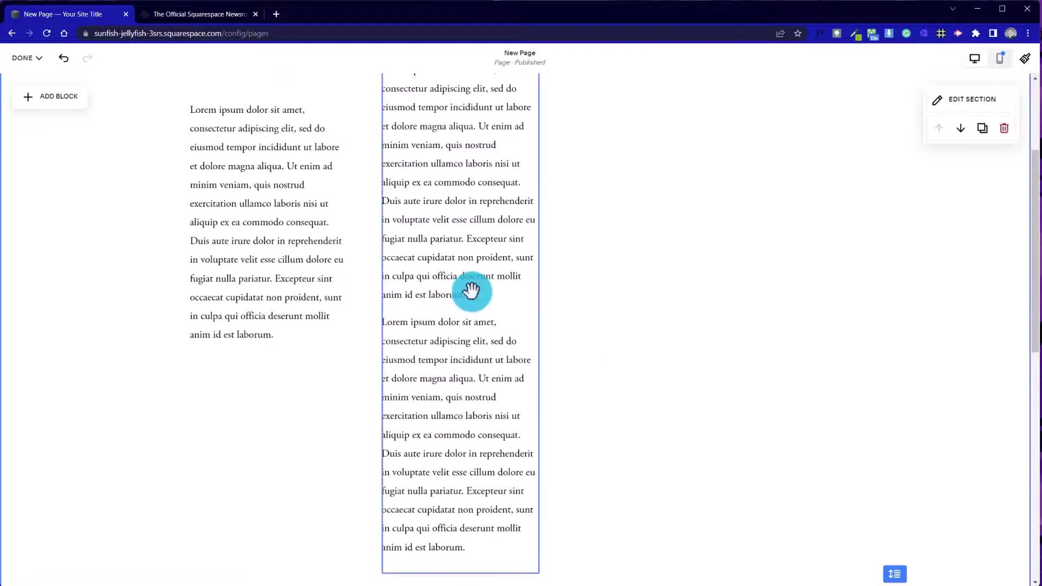
# Move the left text block further down the page
pyautogui.scroll(3, 694, 403)
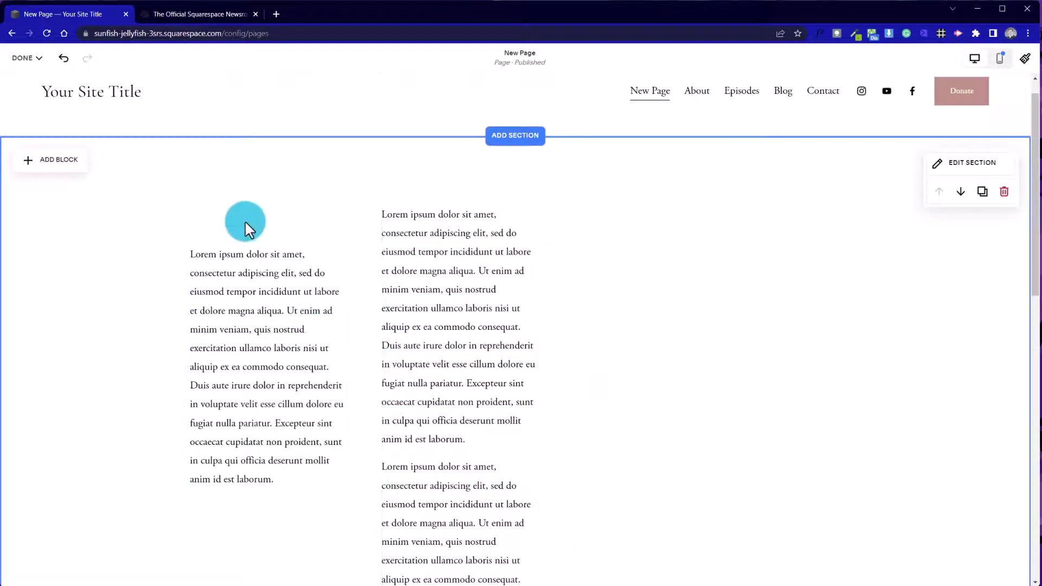
pyautogui.moveTo(246, 221); pyautogui.dragTo(242, 442)
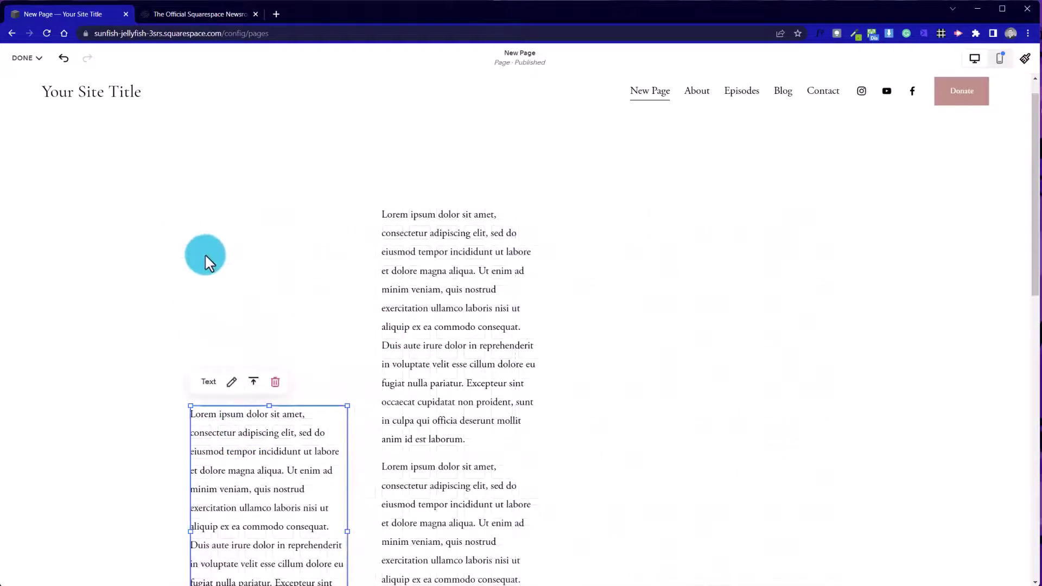
pyautogui.click(192, 327)
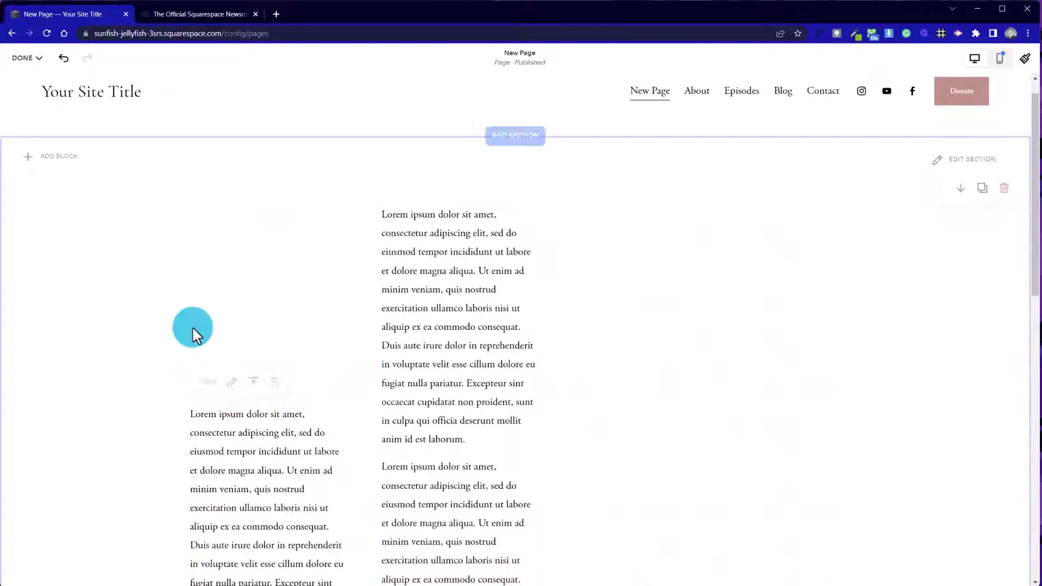
# Add an empty image block above the left text, stretch it down to the text, and open its settings
pyautogui.click(86, 169)
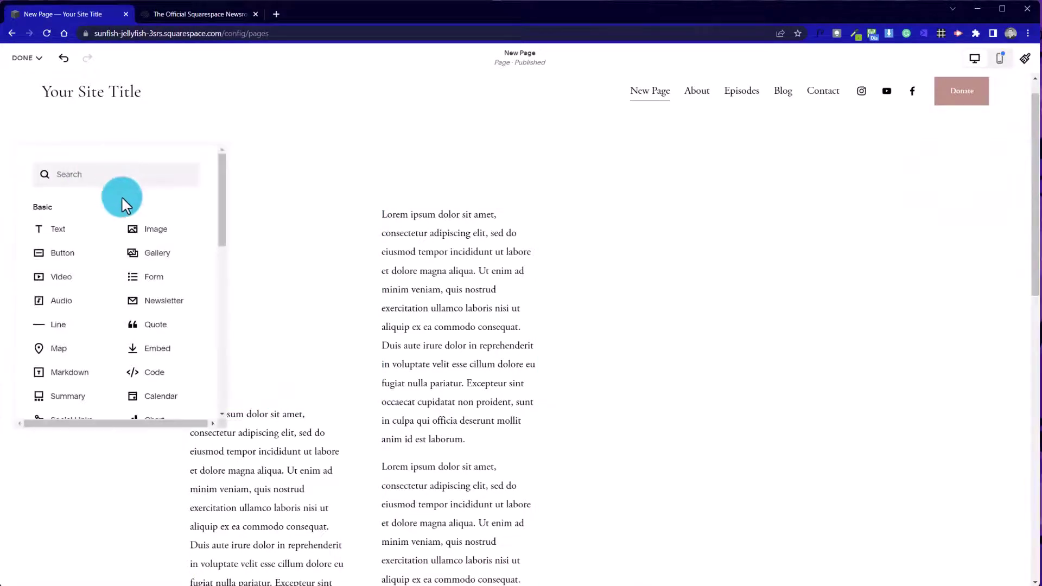
pyautogui.click(179, 231)
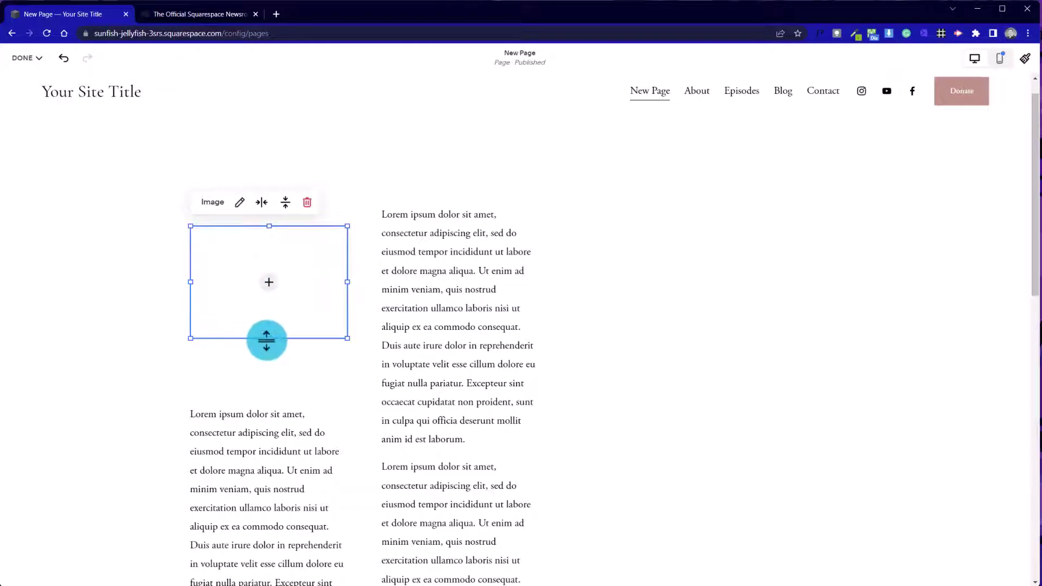
pyautogui.moveTo(269, 351); pyautogui.dragTo(272, 390)
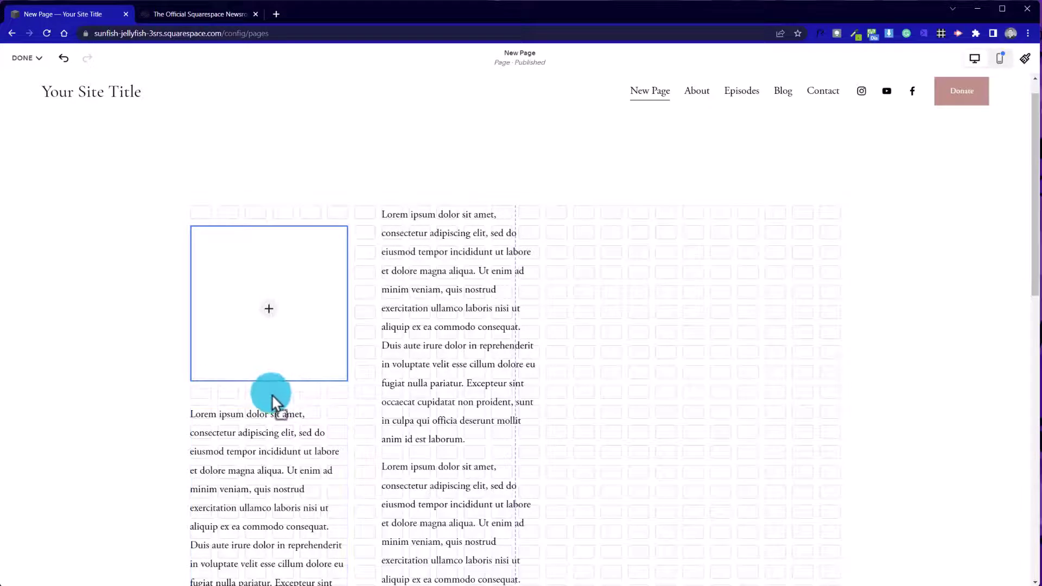
pyautogui.moveTo(271, 393); pyautogui.dragTo(270, 389)
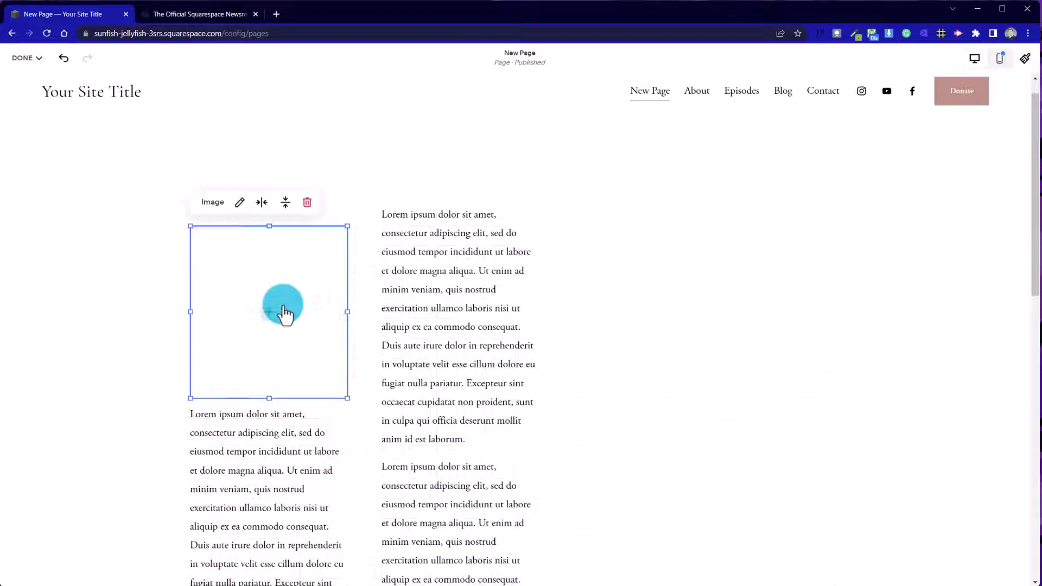
pyautogui.click(238, 204)
# Fill the image block with the free Unsplash photo of Earth
pyautogui.click(441, 289)
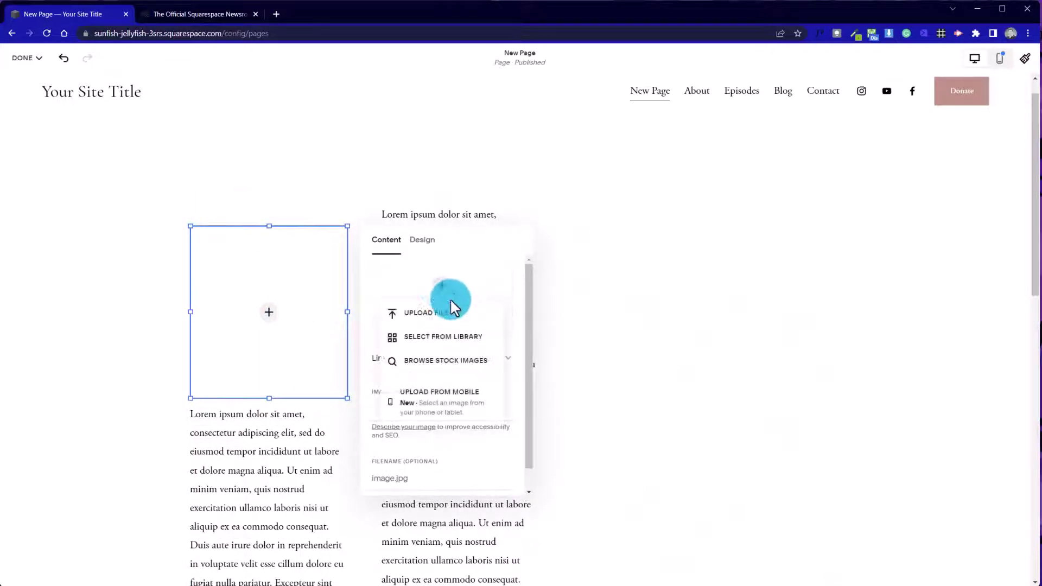
pyautogui.click(455, 363)
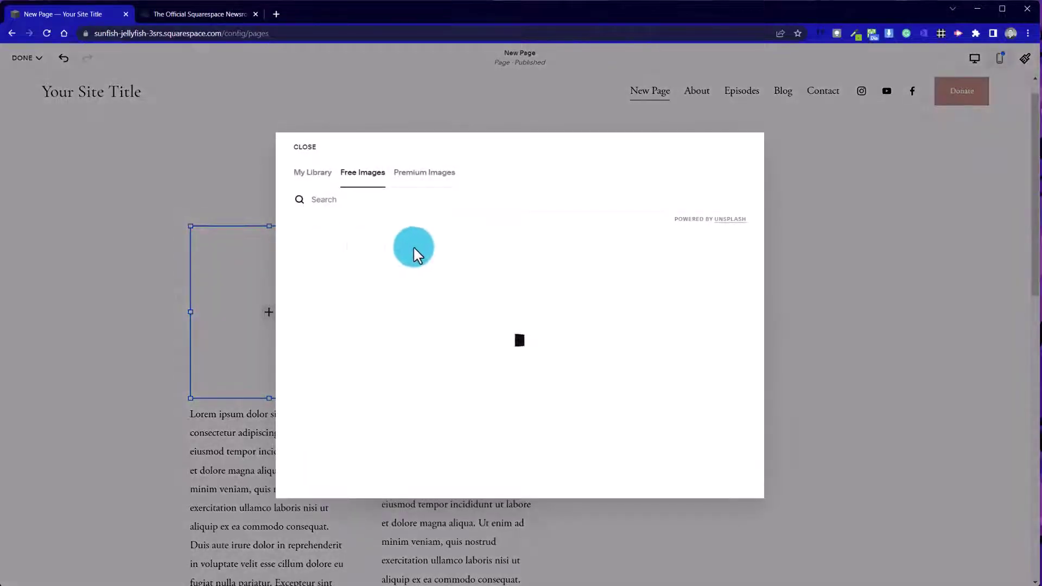
pyautogui.click(372, 284)
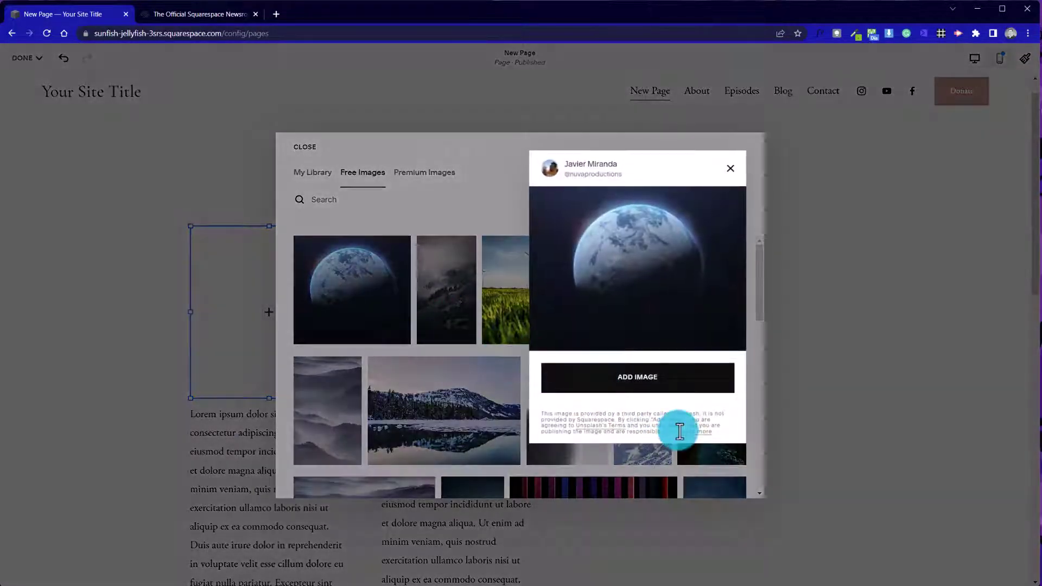
pyautogui.click(670, 389)
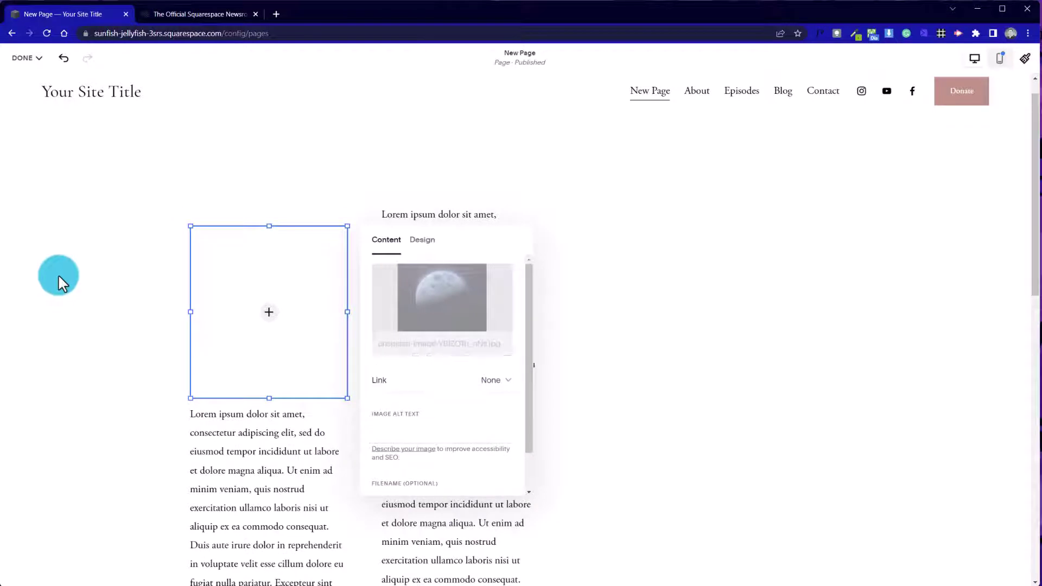
pyautogui.click(638, 449)
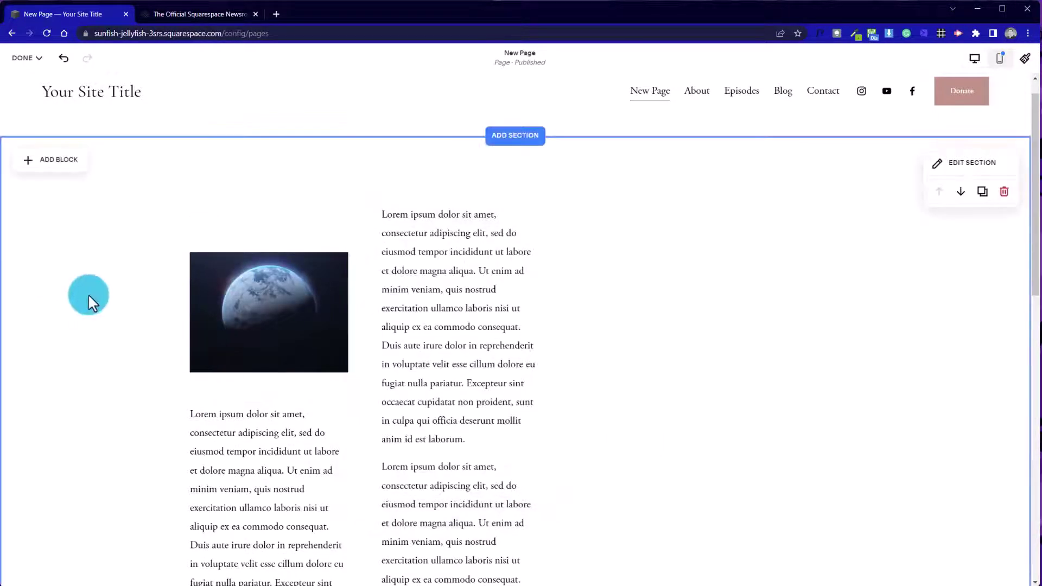
# Set the Earth image's design to Fill so it covers the whole frame
pyautogui.click(324, 385)
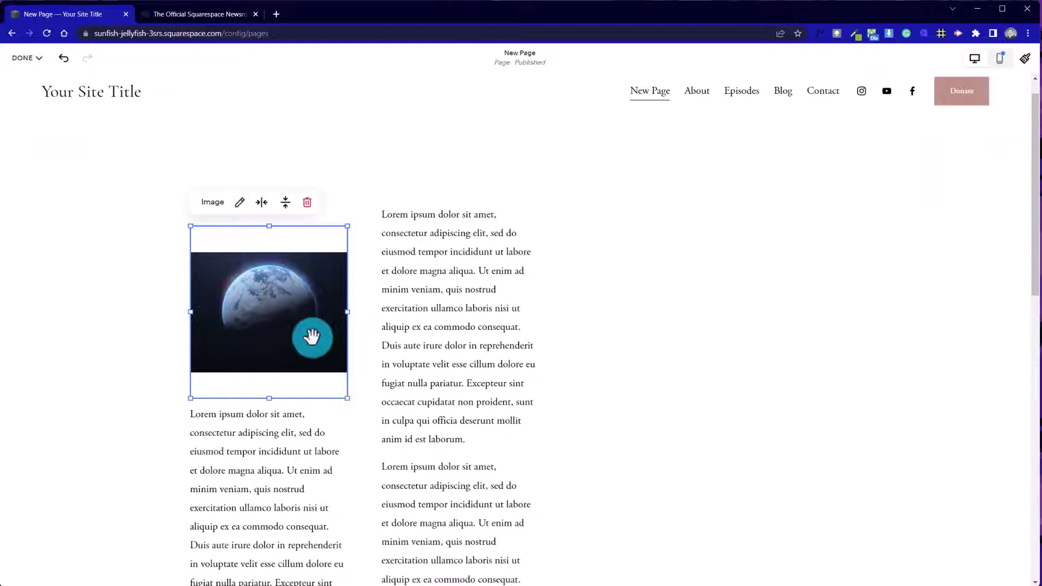
pyautogui.doubleClick(254, 337)
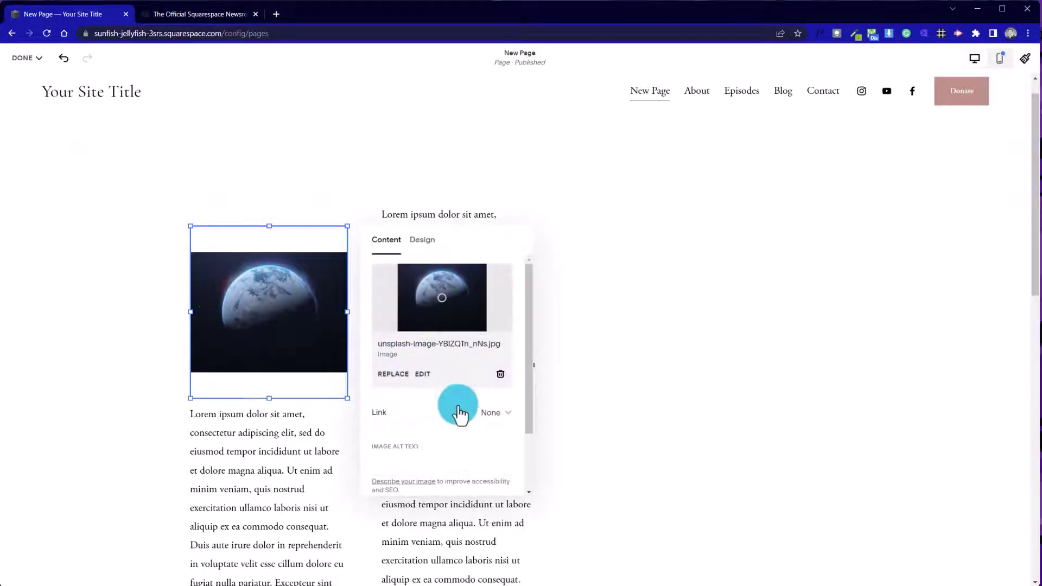
pyautogui.scroll(-1, 463, 421)
pyautogui.scroll(1, 446, 342)
pyautogui.click(426, 241)
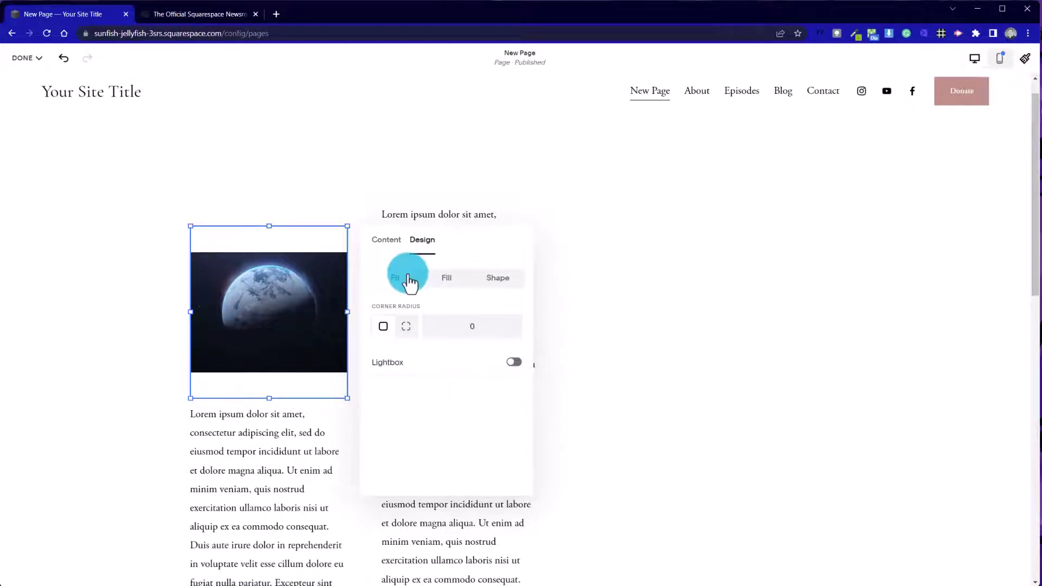
pyautogui.click(433, 288)
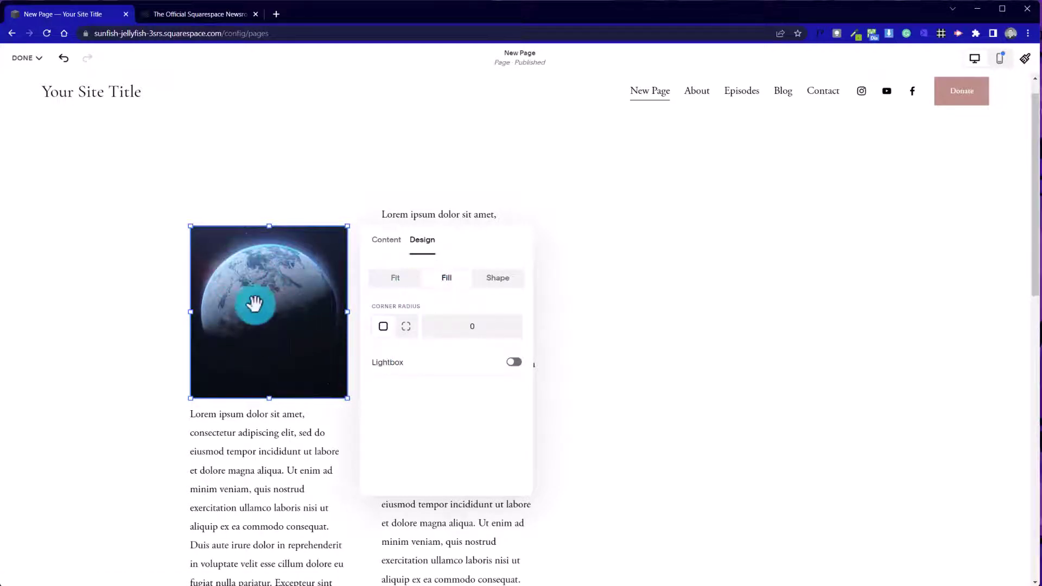
pyautogui.click(100, 242)
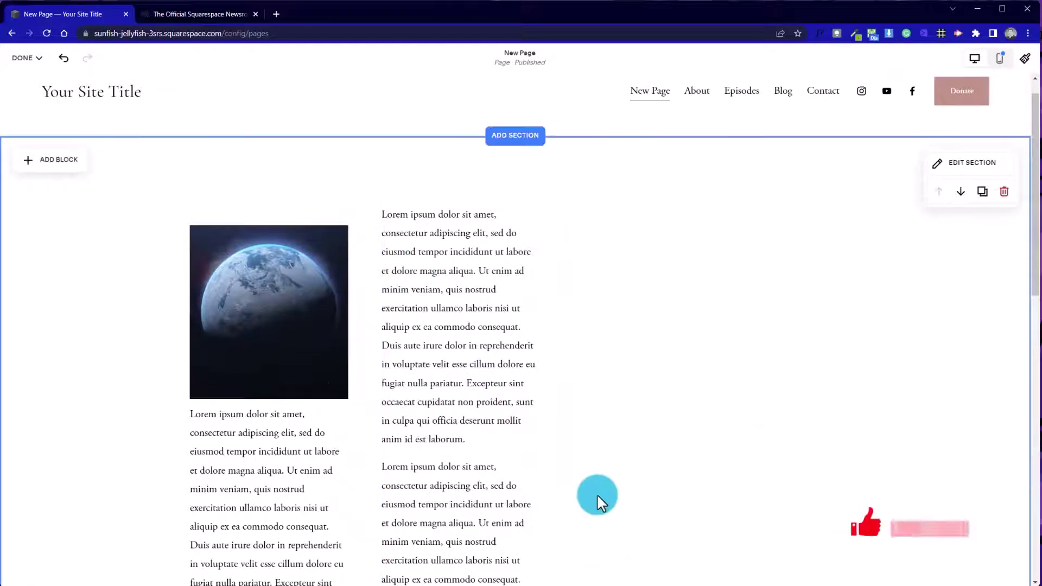
# Nudge the Earth image and text blocks on the grid so the image lines up with the right column
pyautogui.scroll(-3, 597, 493)
pyautogui.scroll(3, 597, 493)
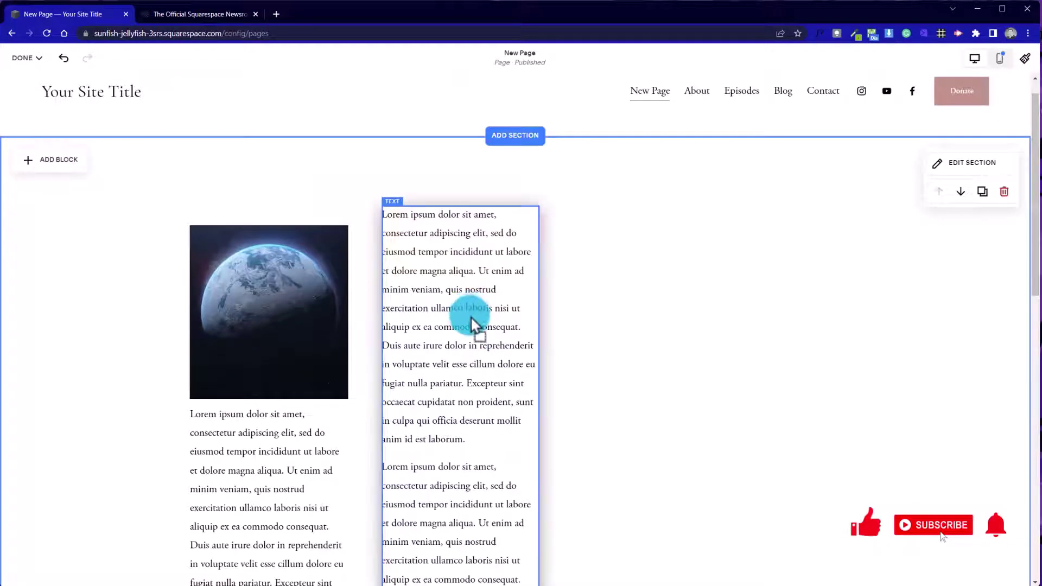
pyautogui.moveTo(471, 318); pyautogui.dragTo(472, 336)
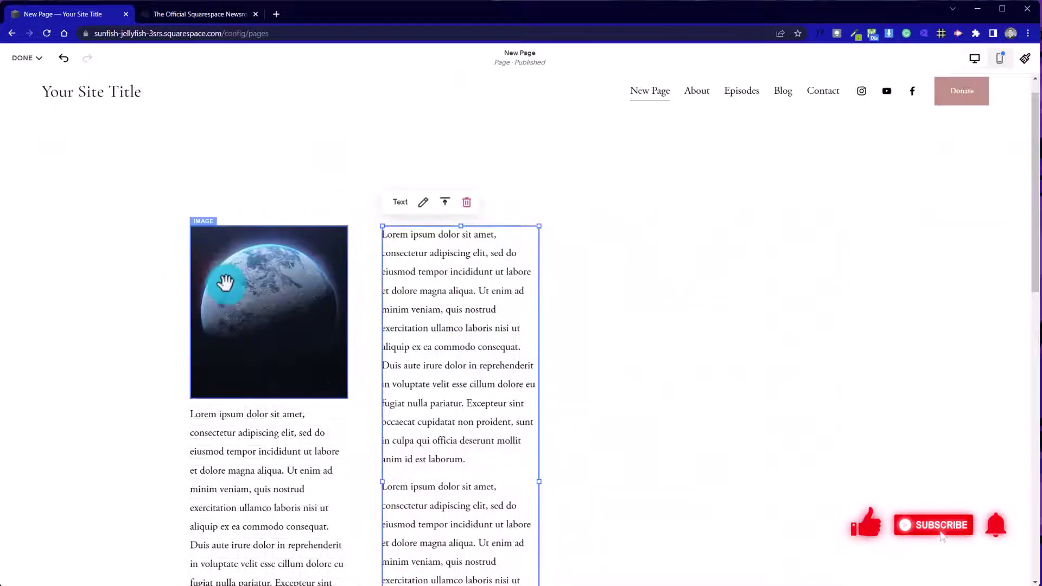
pyautogui.moveTo(226, 274); pyautogui.dragTo(227, 269)
pyautogui.moveTo(435, 323); pyautogui.dragTo(444, 319)
pyautogui.moveTo(277, 426); pyautogui.dragTo(277, 422)
pyautogui.click(74, 343)
# Extend the left text block's bottom edge further down the grid
pyautogui.scroll(-3, 76, 343)
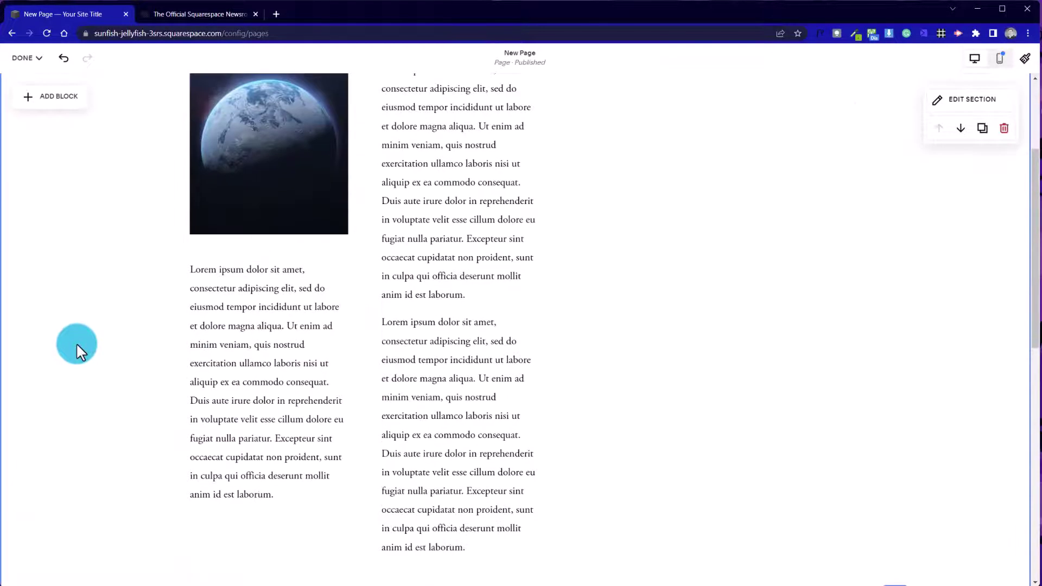
pyautogui.click(314, 352)
pyautogui.click(616, 358)
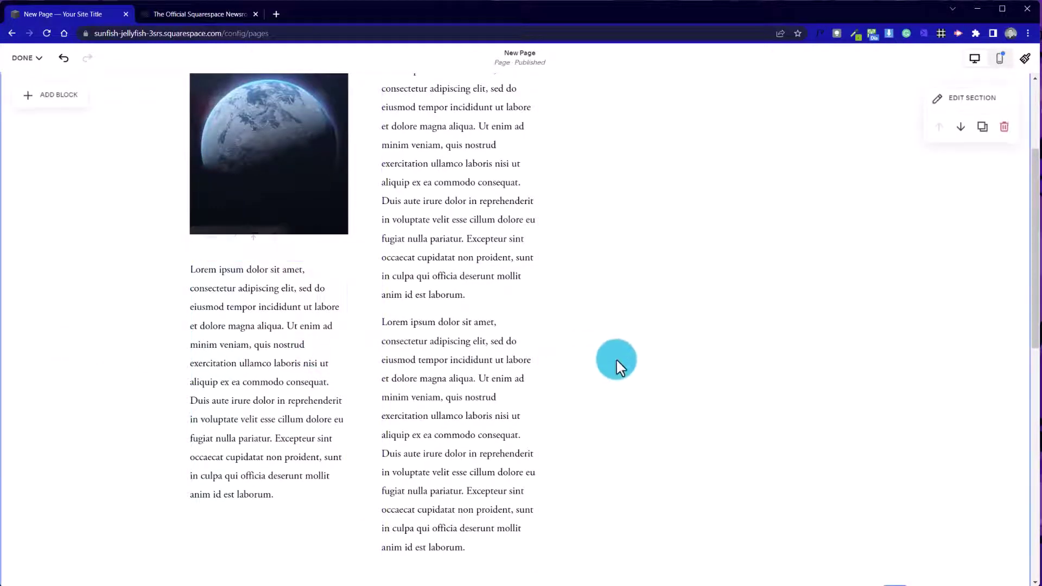
pyautogui.scroll(3, 632, 392)
pyautogui.scroll(-6, 632, 392)
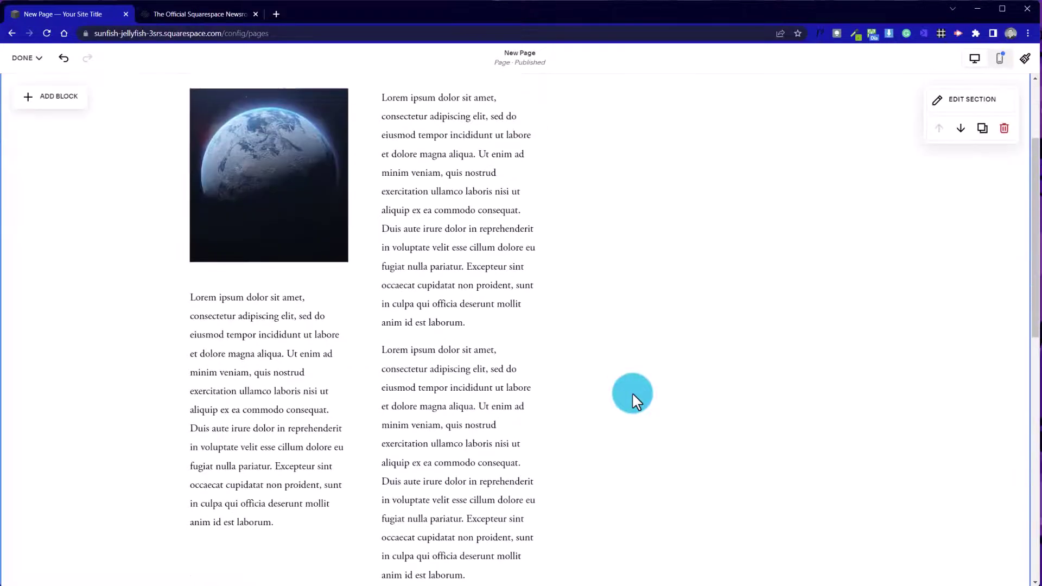
pyautogui.click(269, 304)
pyautogui.moveTo(269, 397); pyautogui.dragTo(269, 439)
pyautogui.click(677, 397)
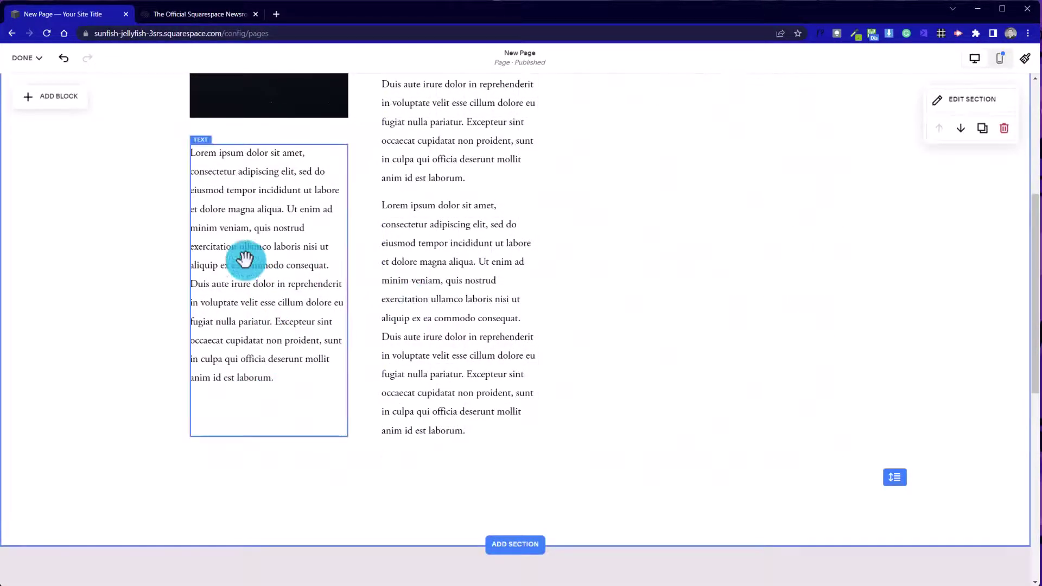
pyautogui.scroll(5, 796, 360)
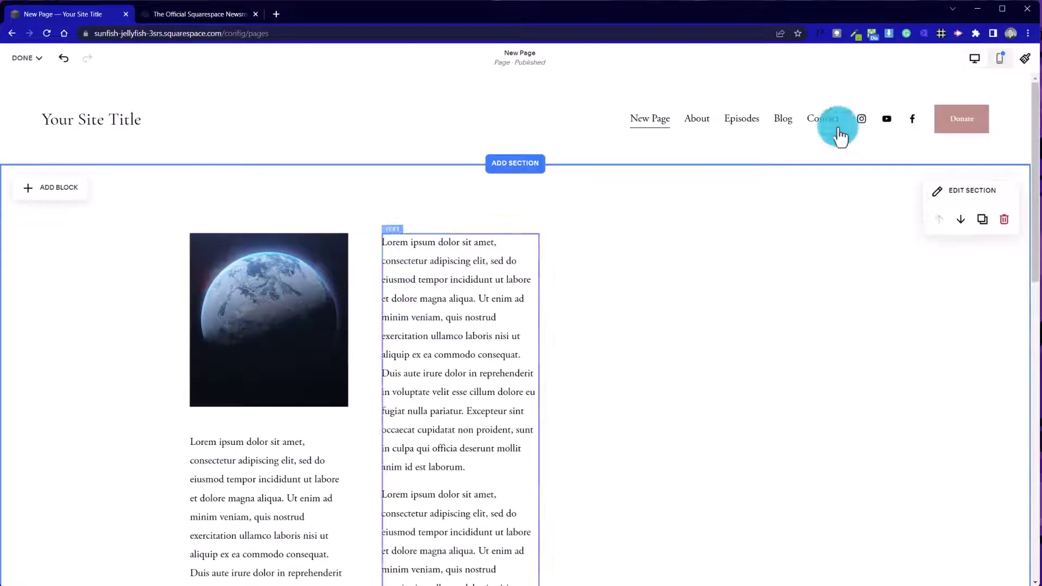
# Switch to the mobile layout and scroll the preview down to the Earth photo
pyautogui.click(1000, 58)
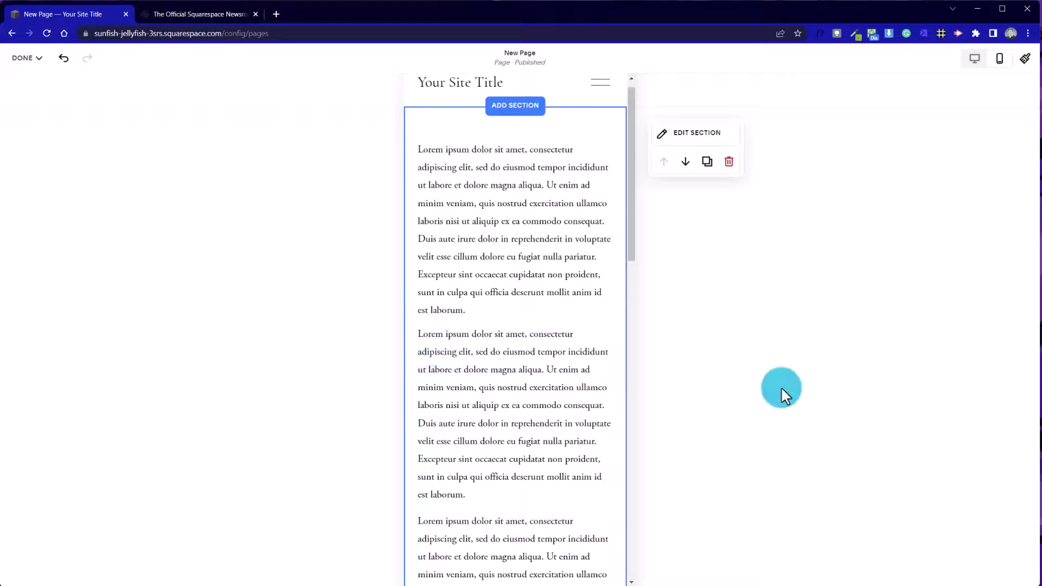
pyautogui.moveTo(632, 225); pyautogui.dragTo(656, 186)
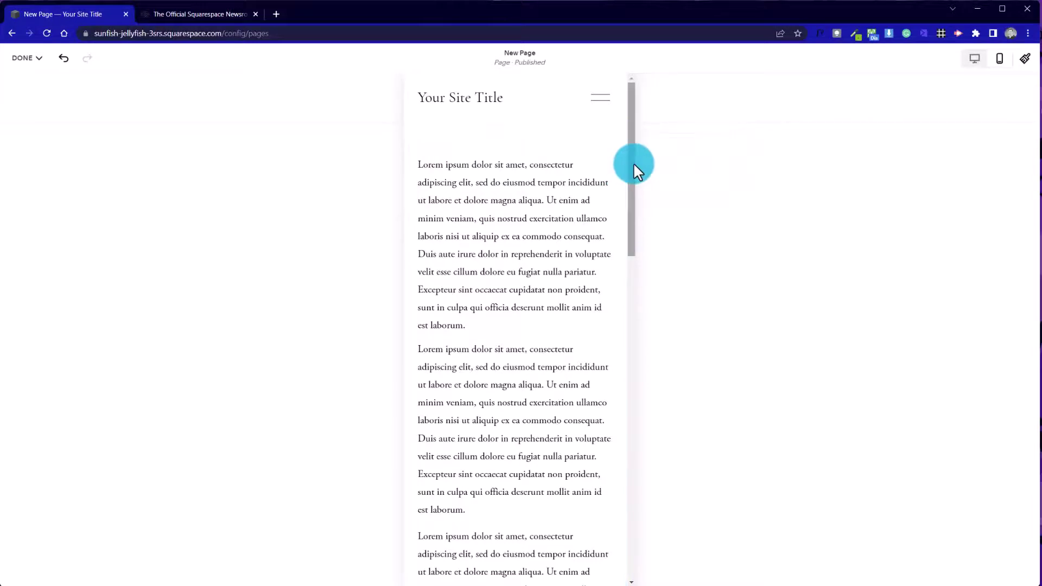
pyautogui.moveTo(635, 168); pyautogui.dragTo(650, 266)
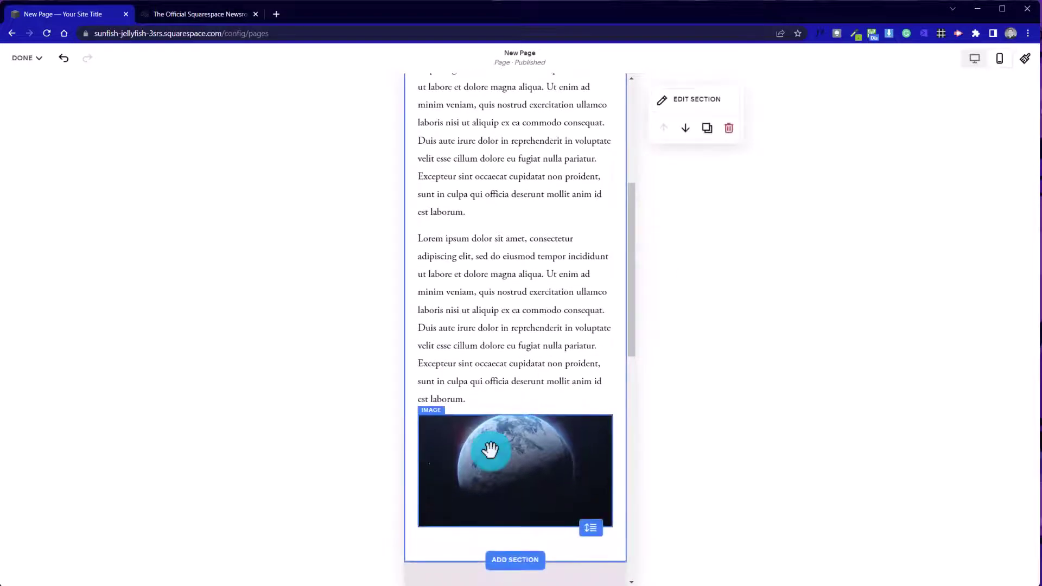
# Move the Earth image up in the mobile layout to sit after the first paragraph
pyautogui.click(553, 480)
pyautogui.moveTo(504, 483); pyautogui.dragTo(509, 299)
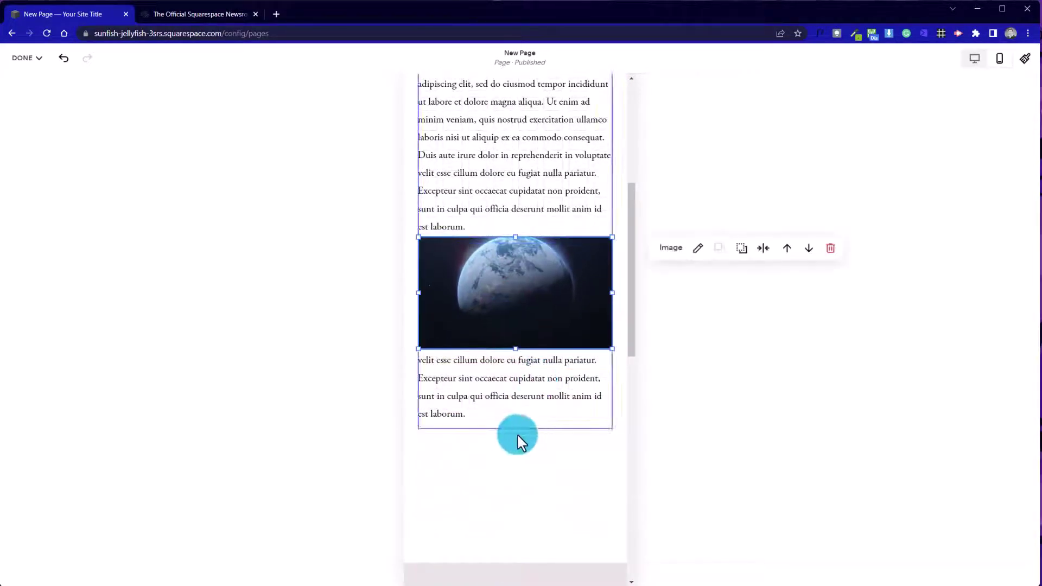
pyautogui.click(293, 399)
pyautogui.moveTo(439, 414); pyautogui.dragTo(449, 263)
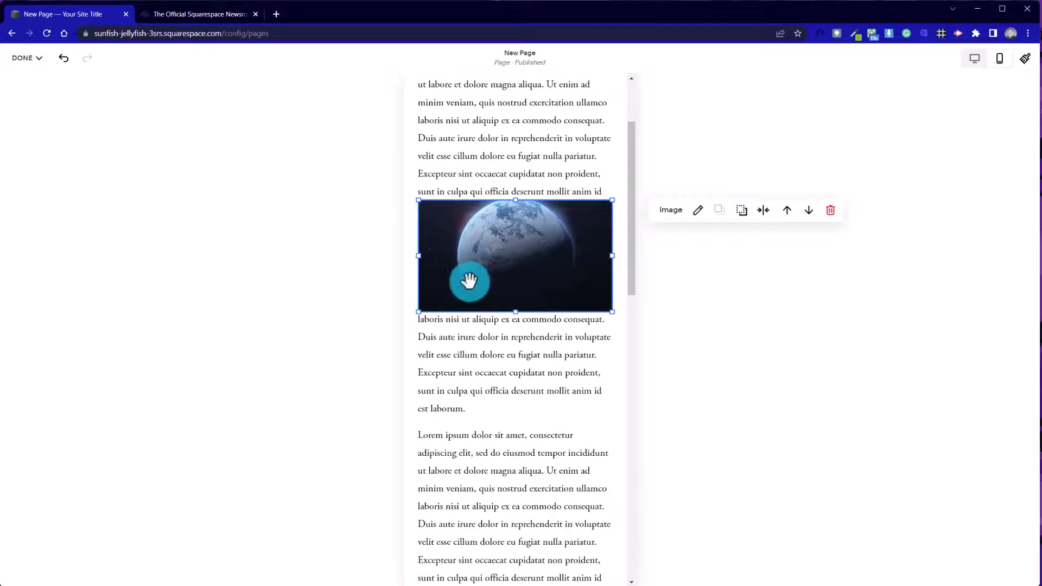
pyautogui.moveTo(465, 279)
pyautogui.mouseDown()
pyautogui.moveTo(472, 430)
pyautogui.moveTo(478, 286)
pyautogui.moveTo(467, 300)
pyautogui.mouseUp()
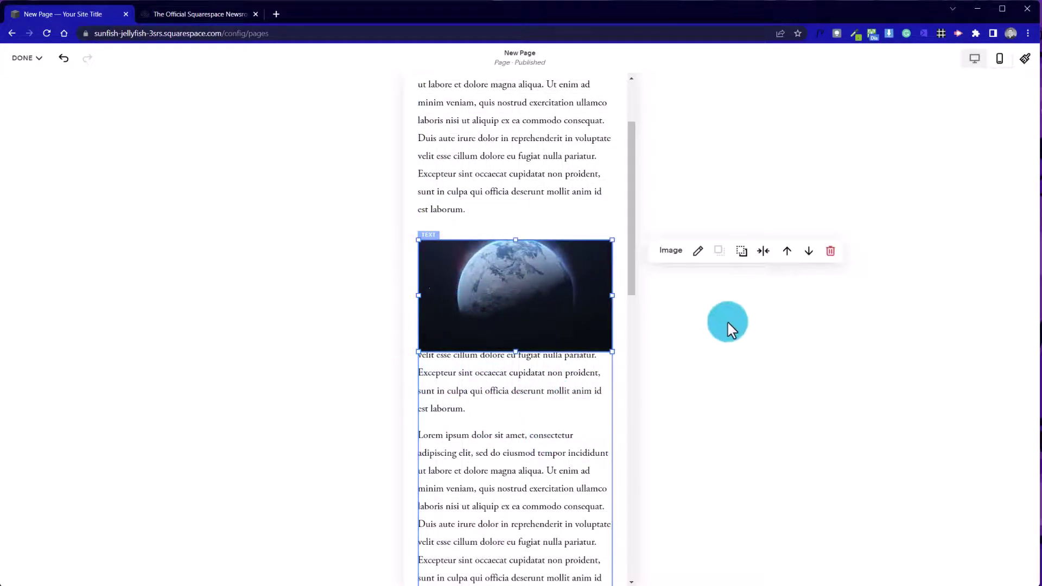
# Try Fit and a circle shape in the image's design options, then settle on Fill
pyautogui.click(698, 252)
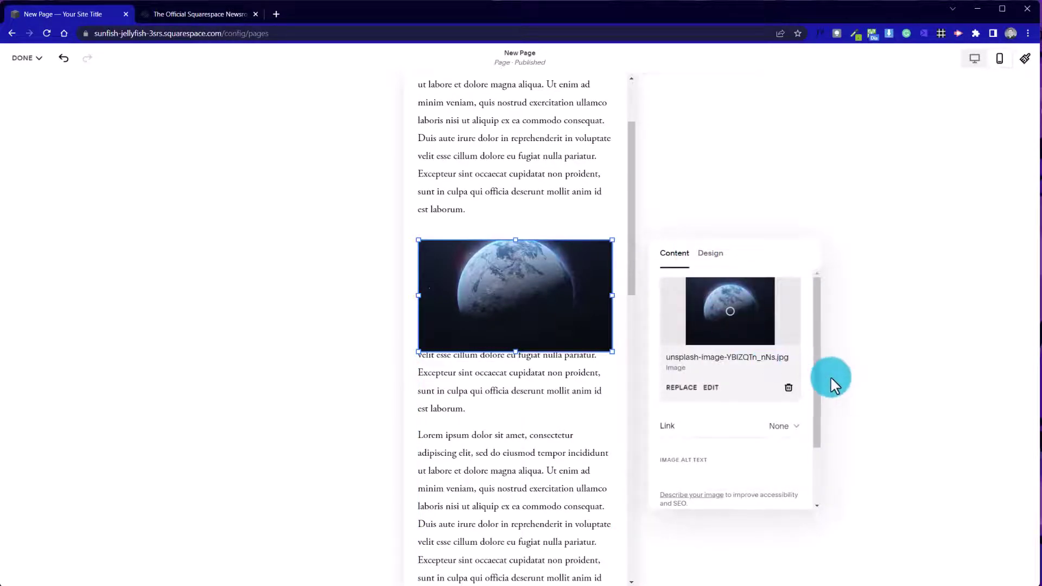
pyautogui.moveTo(813, 387); pyautogui.dragTo(803, 347)
pyautogui.click(713, 254)
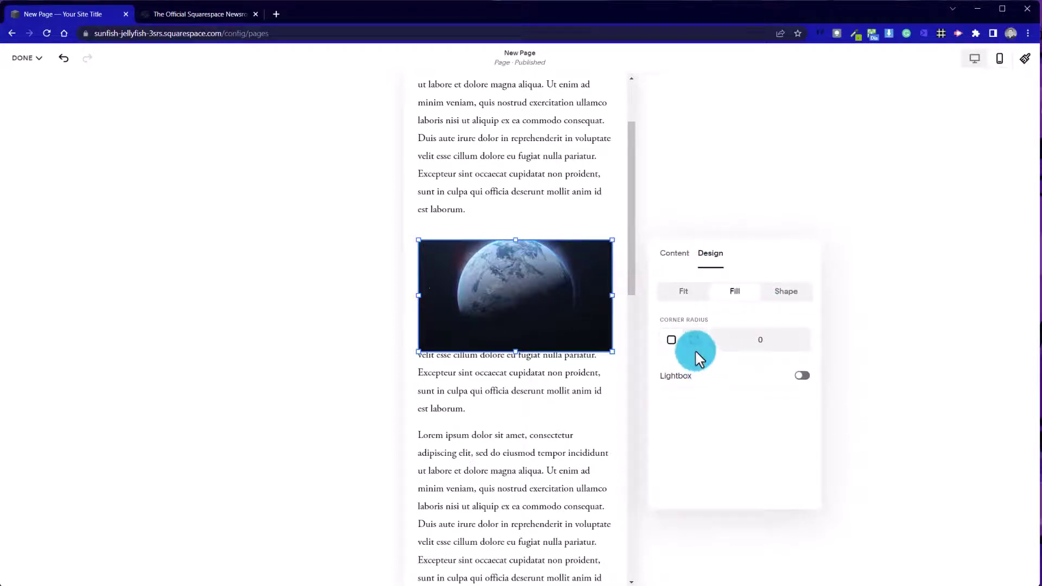
pyautogui.click(687, 294)
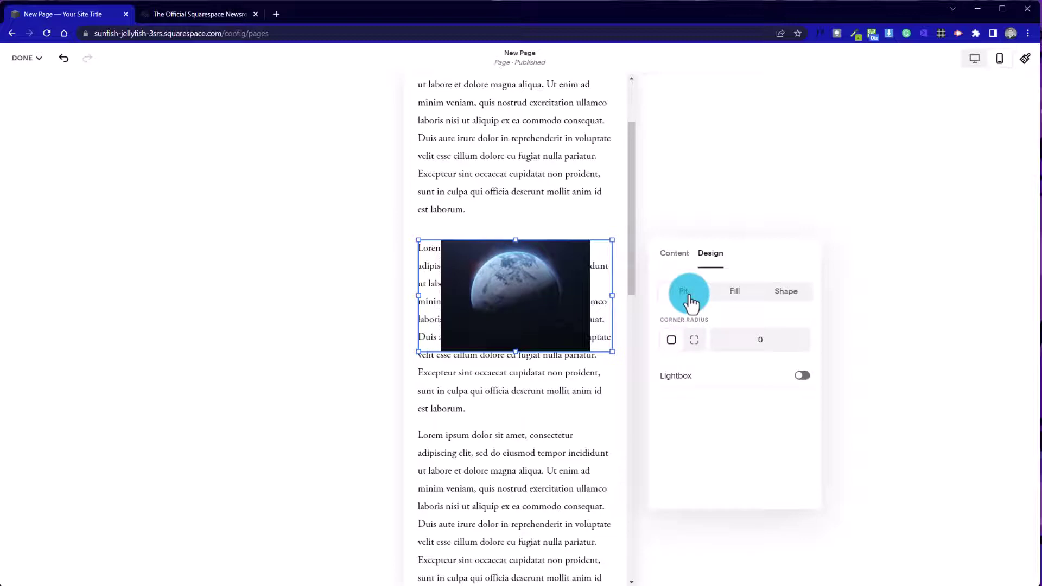
pyautogui.click(730, 296)
pyautogui.click(809, 302)
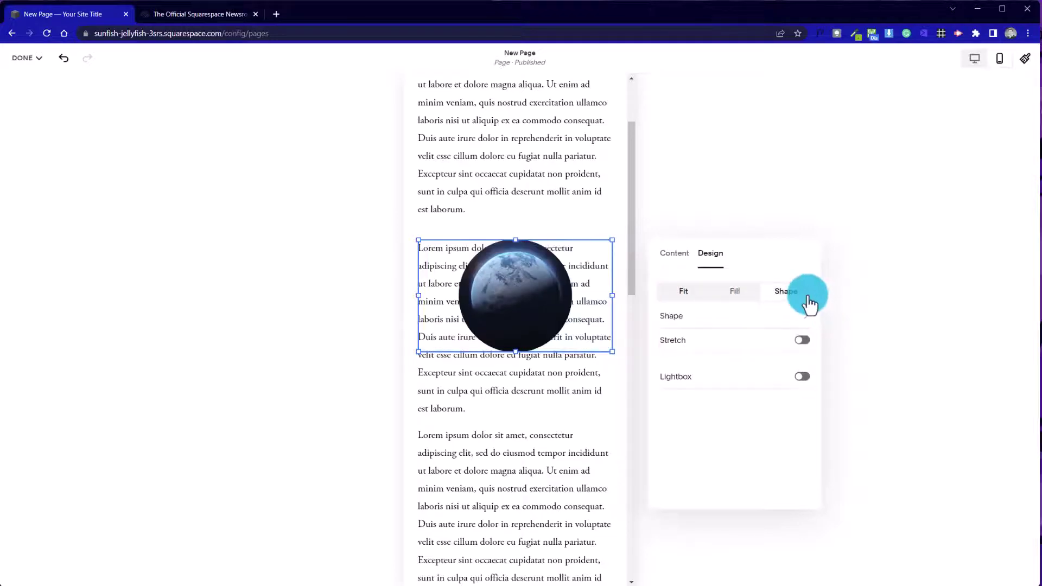
pyautogui.click(730, 293)
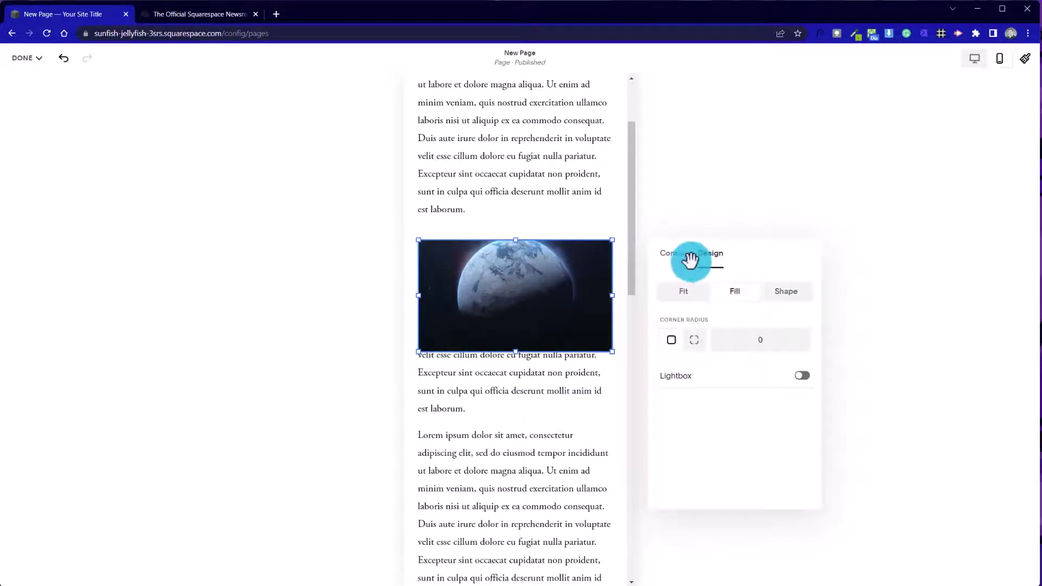
pyautogui.click(302, 313)
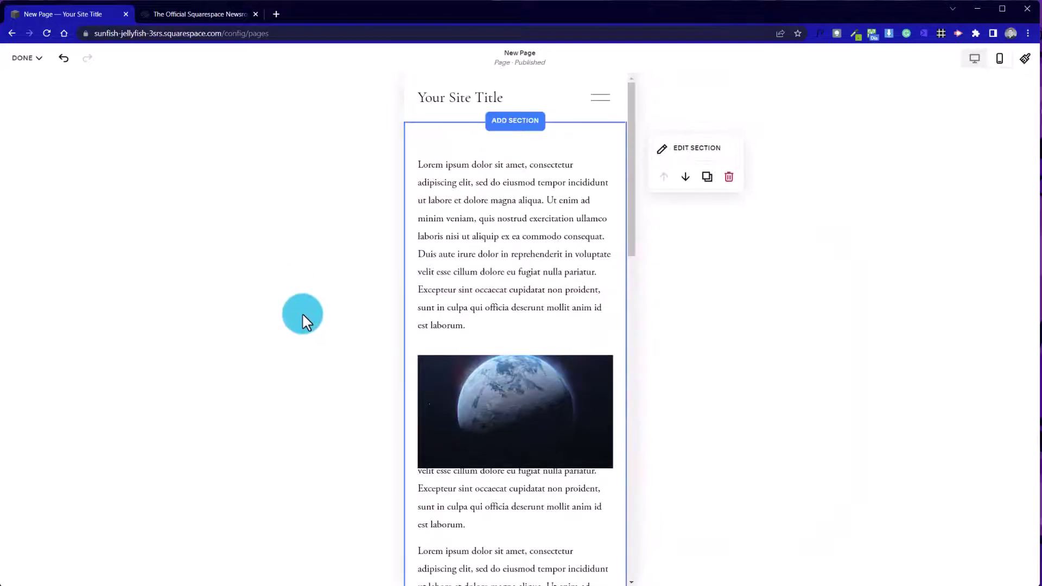
# Drag the lower two-paragraph text block down below the Earth image in mobile view
pyautogui.click(562, 227)
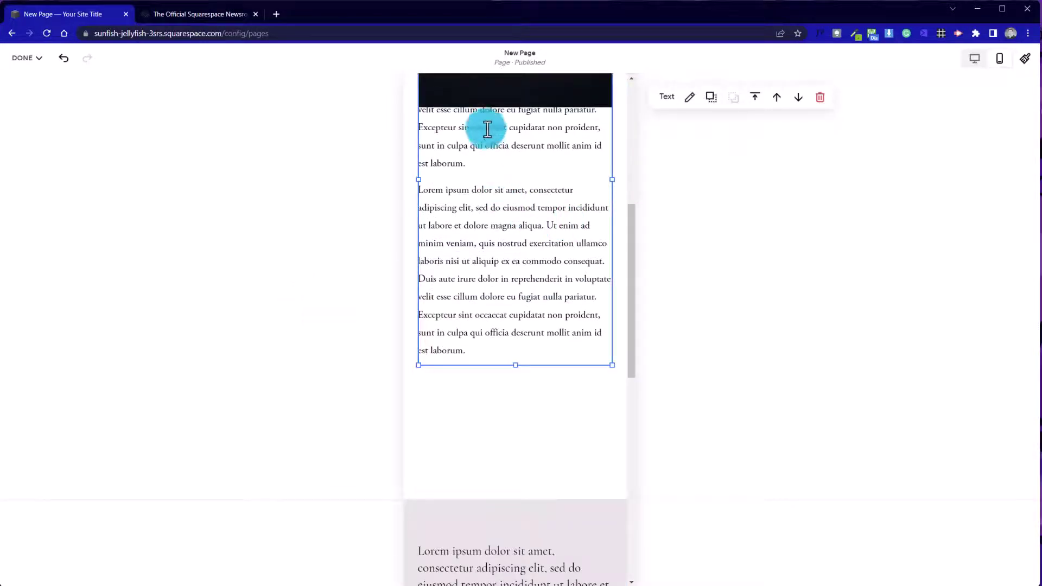
pyautogui.moveTo(497, 363); pyautogui.dragTo(500, 501)
pyautogui.click(825, 380)
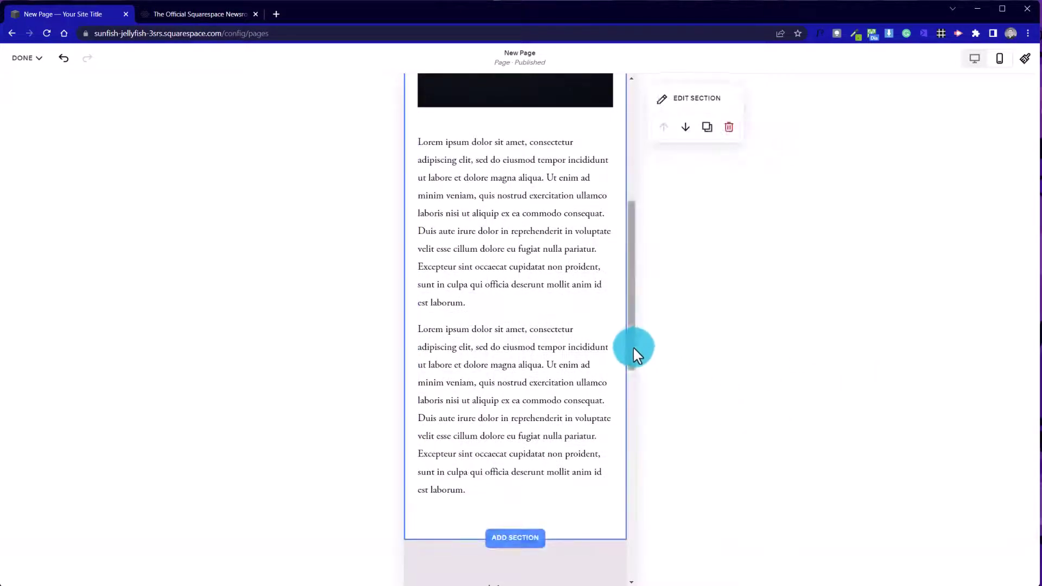
pyautogui.moveTo(633, 346); pyautogui.dragTo(652, 216)
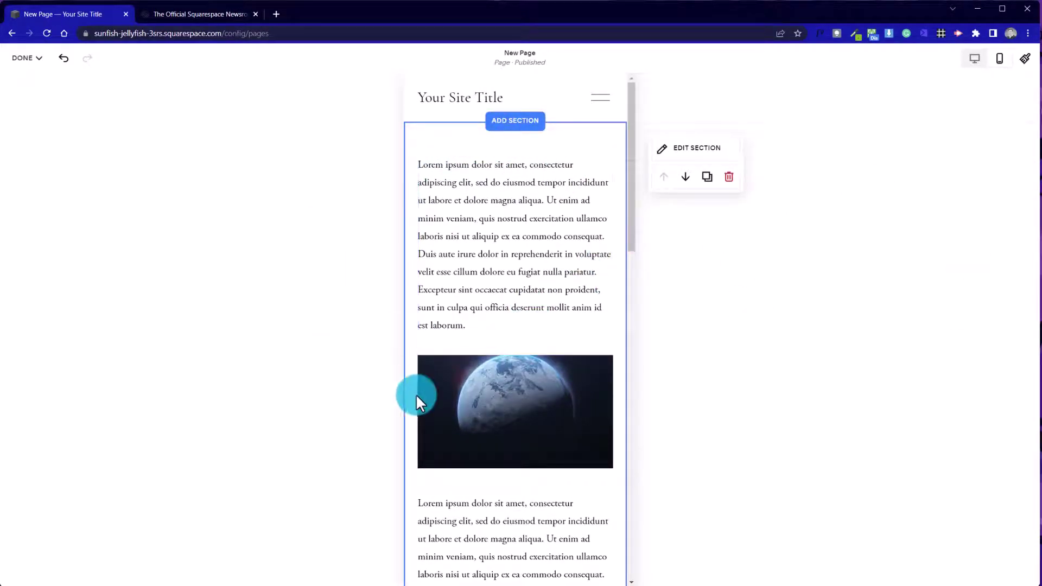
pyautogui.scroll(-5, 454, 481)
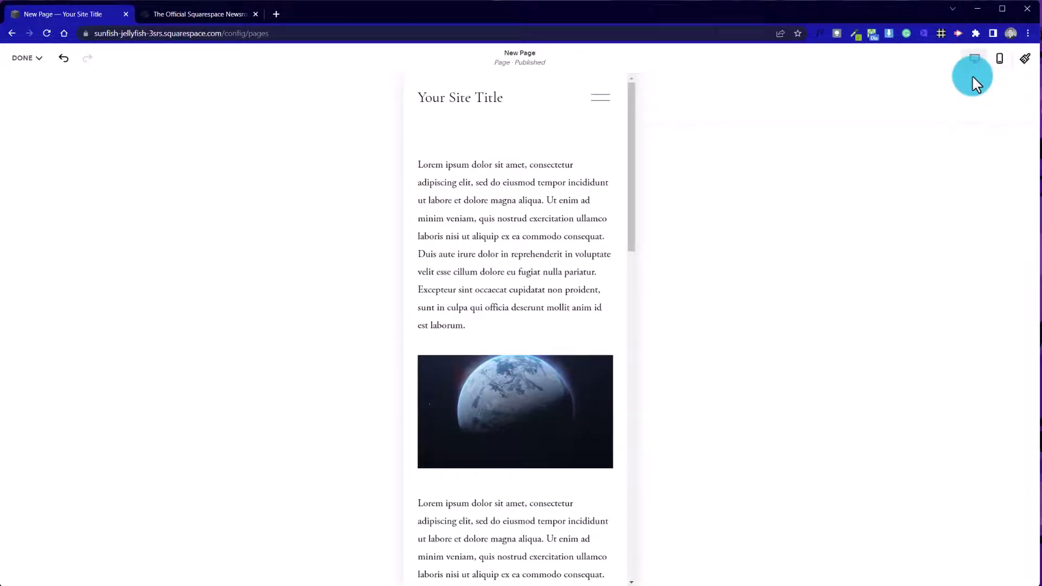
# Switch back to desktop view, scroll through the page, then save and exit editing
pyautogui.click(974, 61)
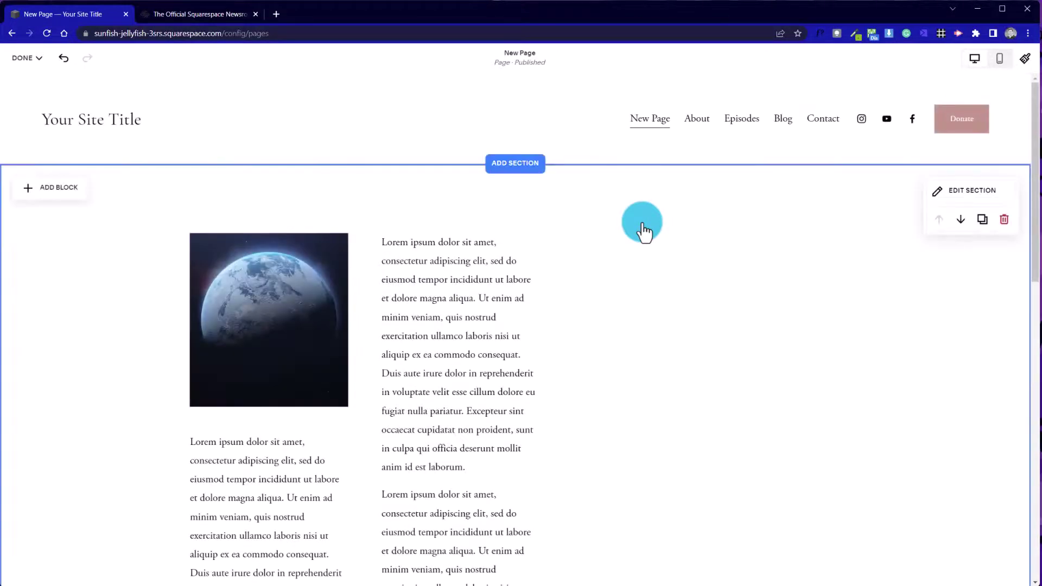
pyautogui.scroll(-8, 605, 314)
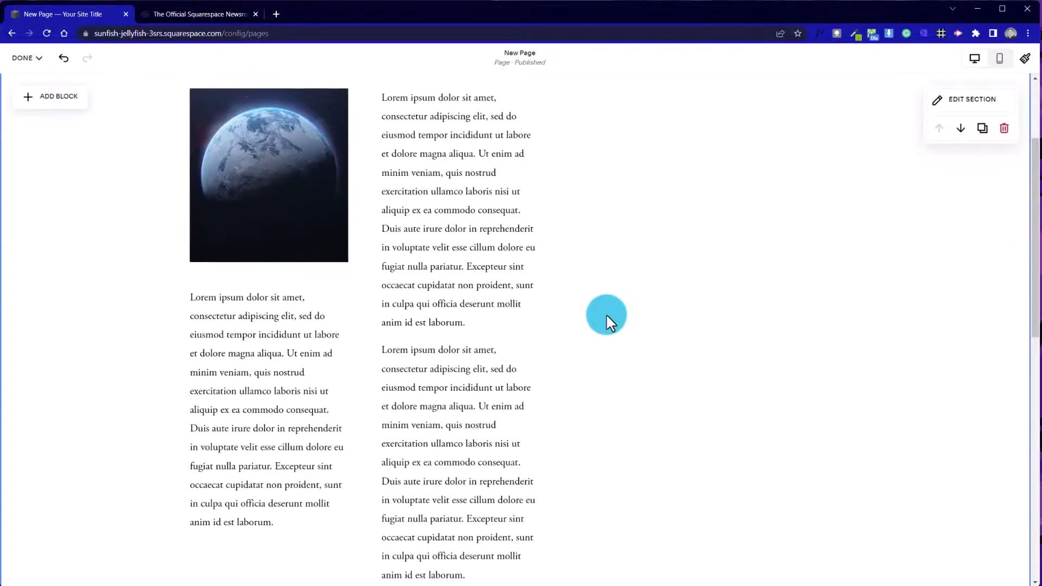
pyautogui.scroll(-5, 606, 314)
pyautogui.scroll(13, 606, 314)
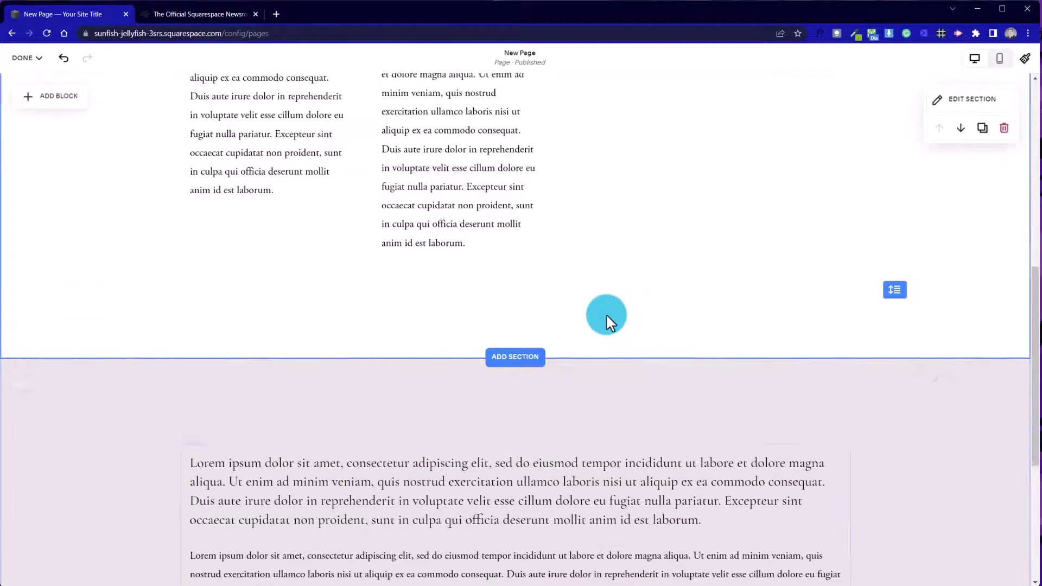
pyautogui.click(24, 57)
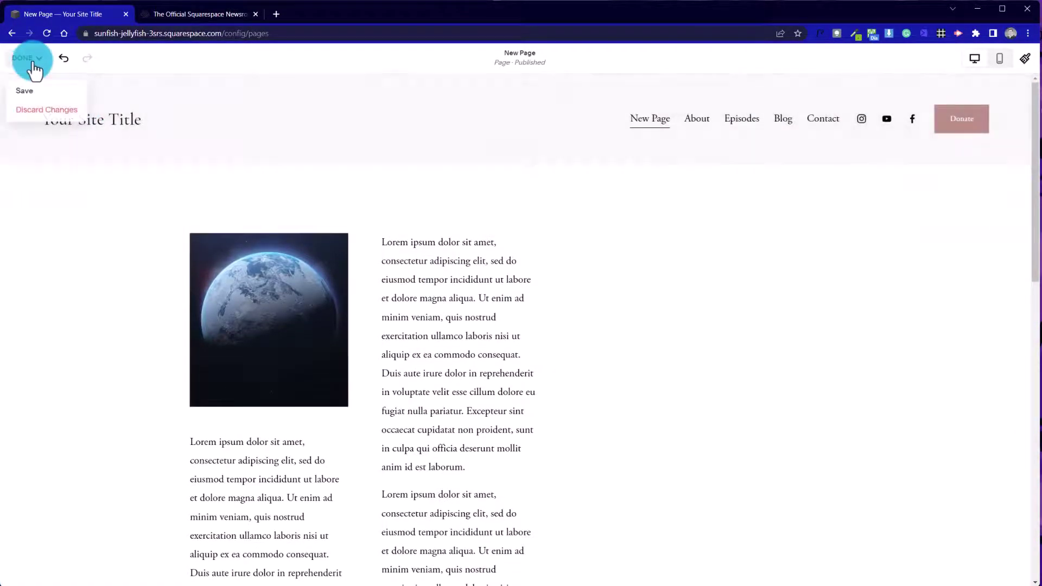
pyautogui.click(25, 82)
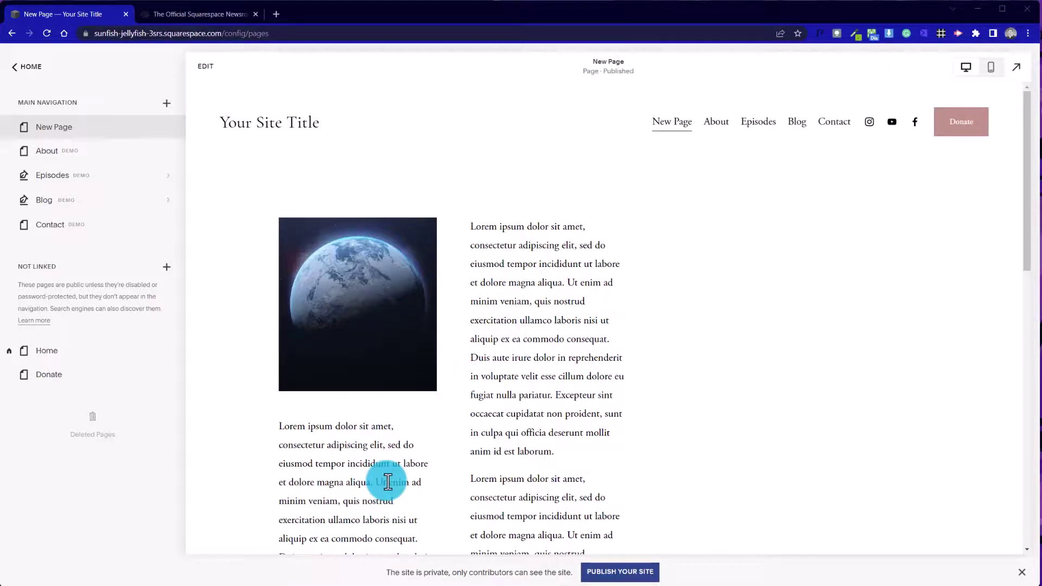
# Scroll over the saved New Page preview and reopen it in the page editor
pyautogui.scroll(-10, 387, 481)
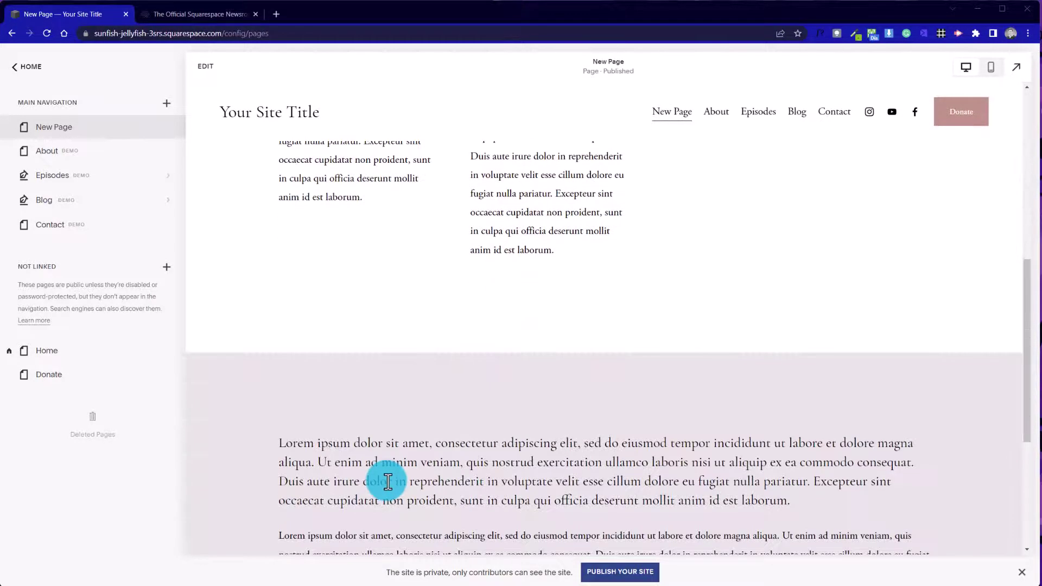
pyautogui.scroll(10, 388, 482)
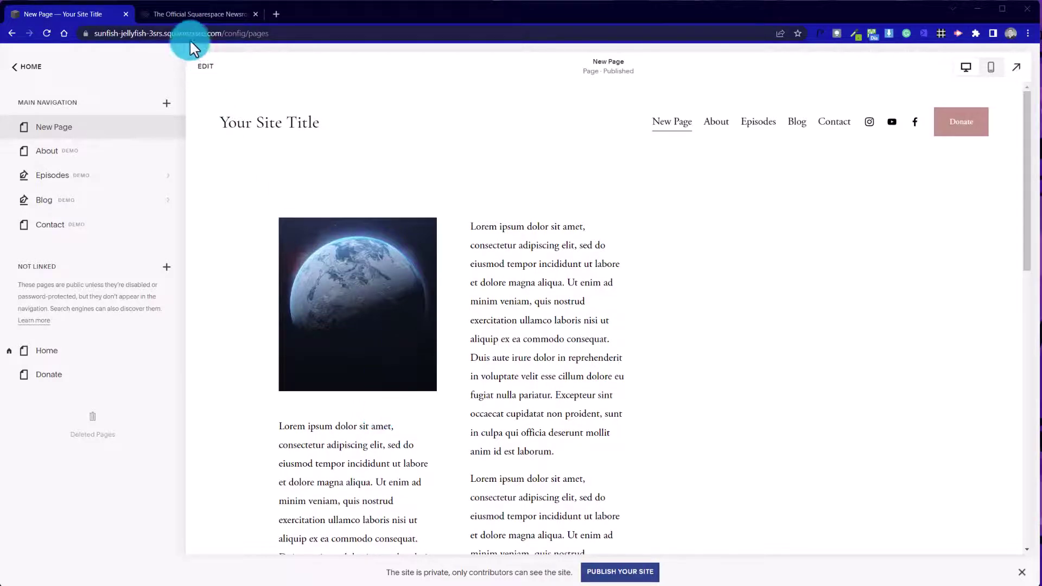
pyautogui.click(201, 67)
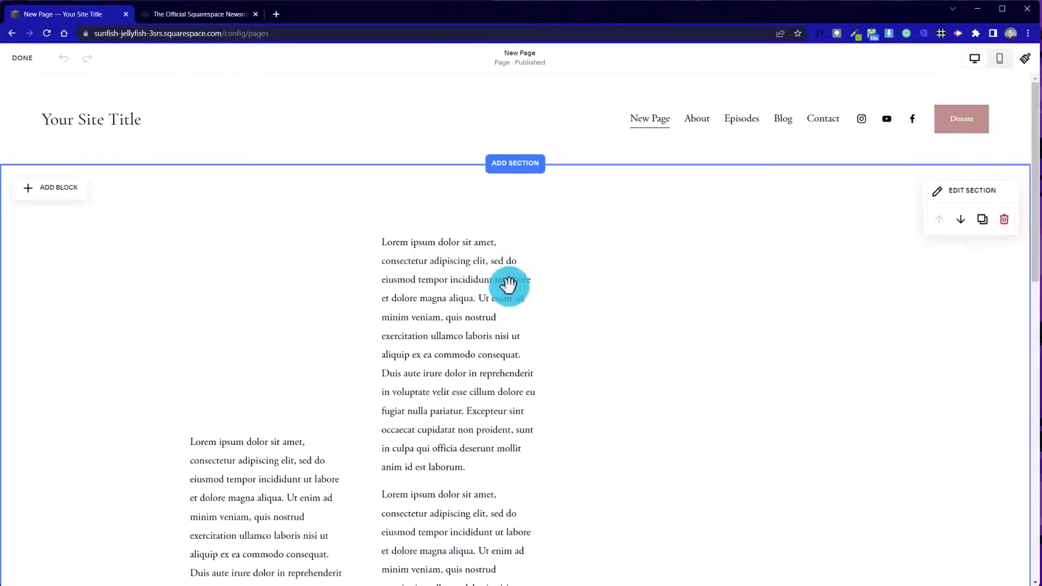
# Insert a Summary block of three post cards into the top section
pyautogui.click(389, 298)
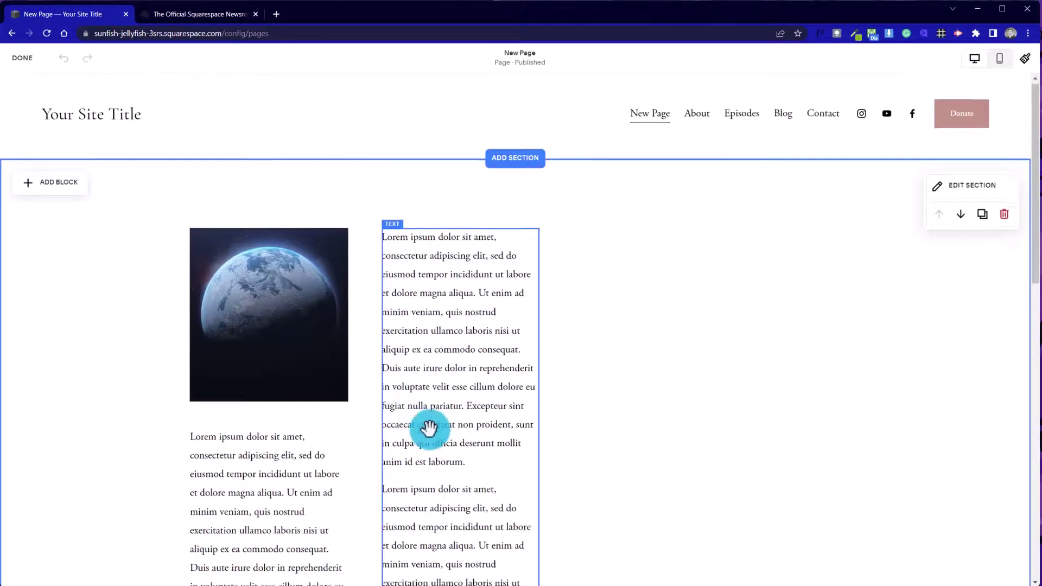
pyautogui.scroll(-5, 427, 427)
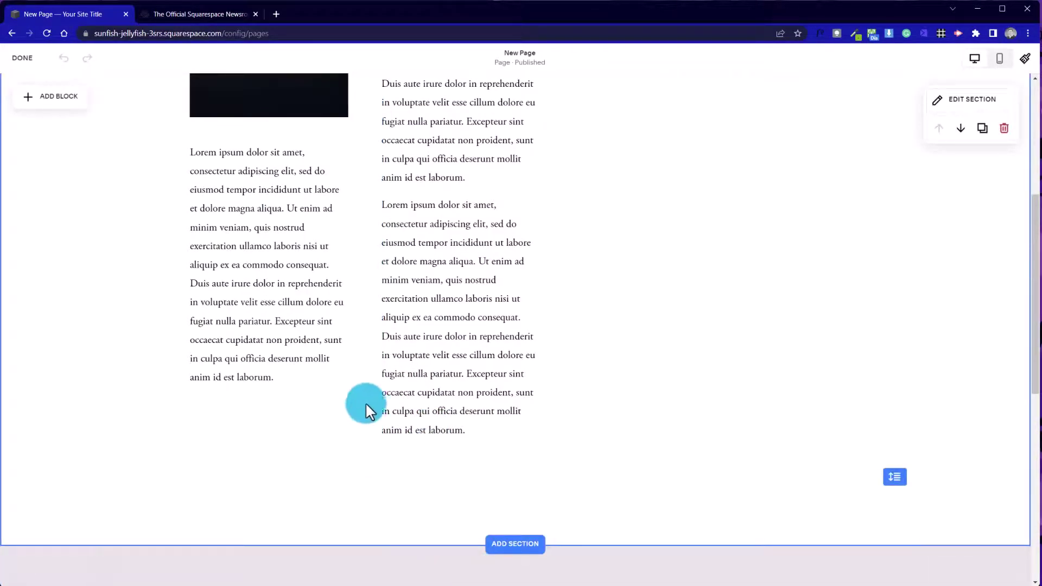
pyautogui.scroll(3, 326, 380)
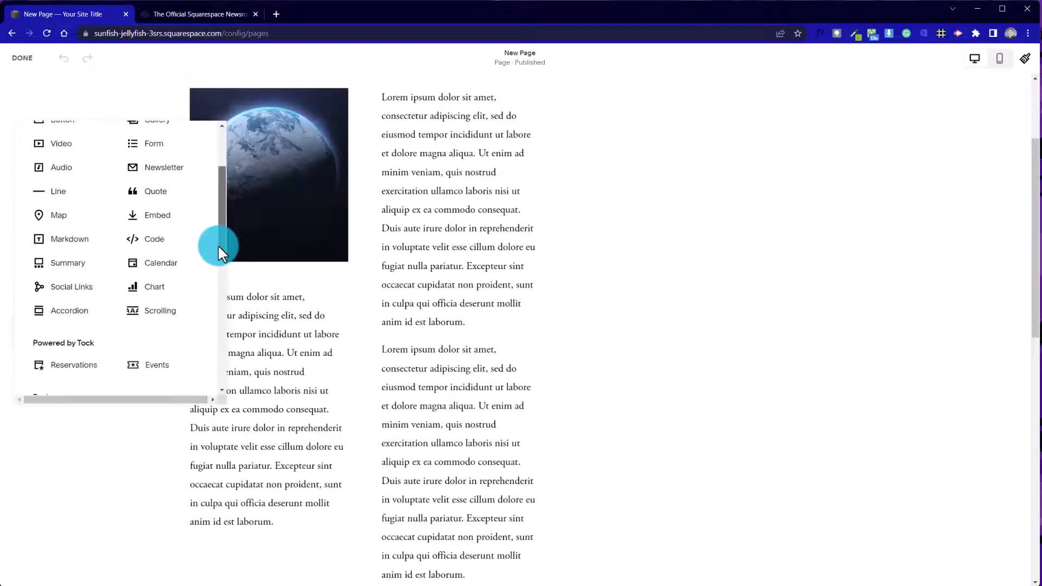
pyautogui.scroll(-1, 219, 250)
pyautogui.scroll(1, 102, 269)
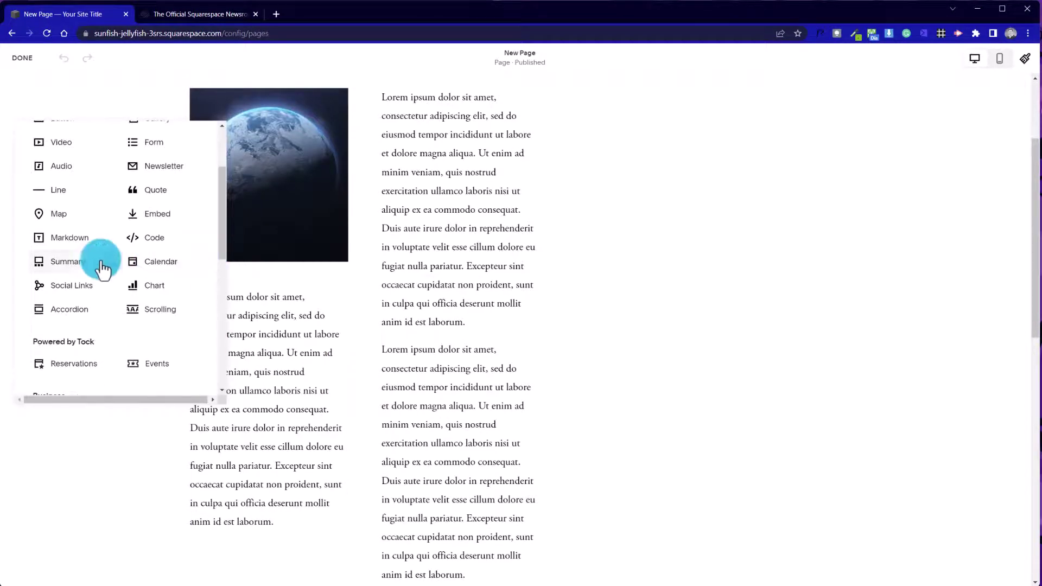
pyautogui.click(101, 264)
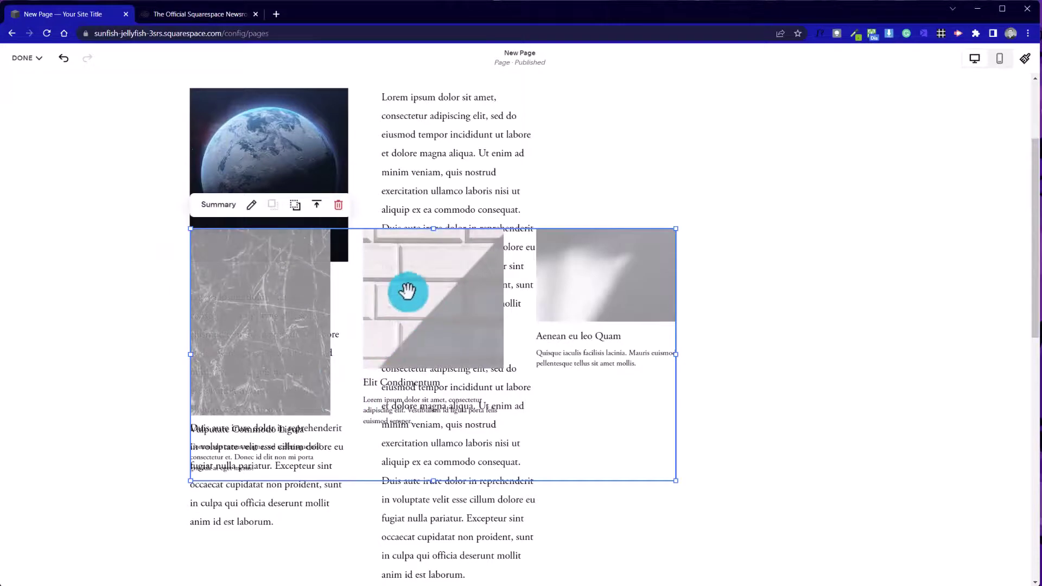
# Position the Summary block beneath the text columns and stretch it to the section's right edge
pyautogui.moveTo(407, 291); pyautogui.dragTo(681, 166)
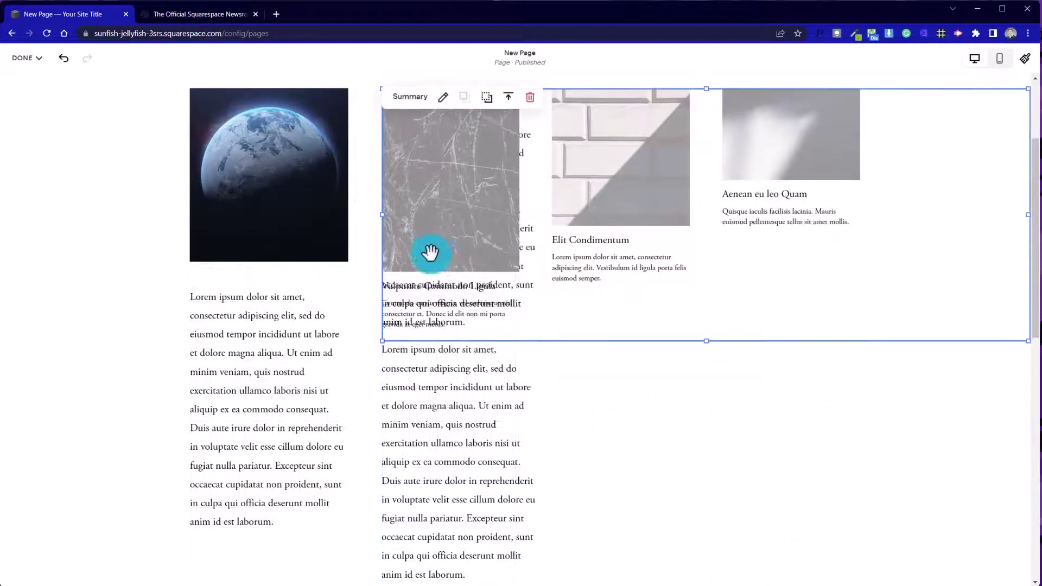
pyautogui.moveTo(380, 217); pyautogui.dragTo(546, 217)
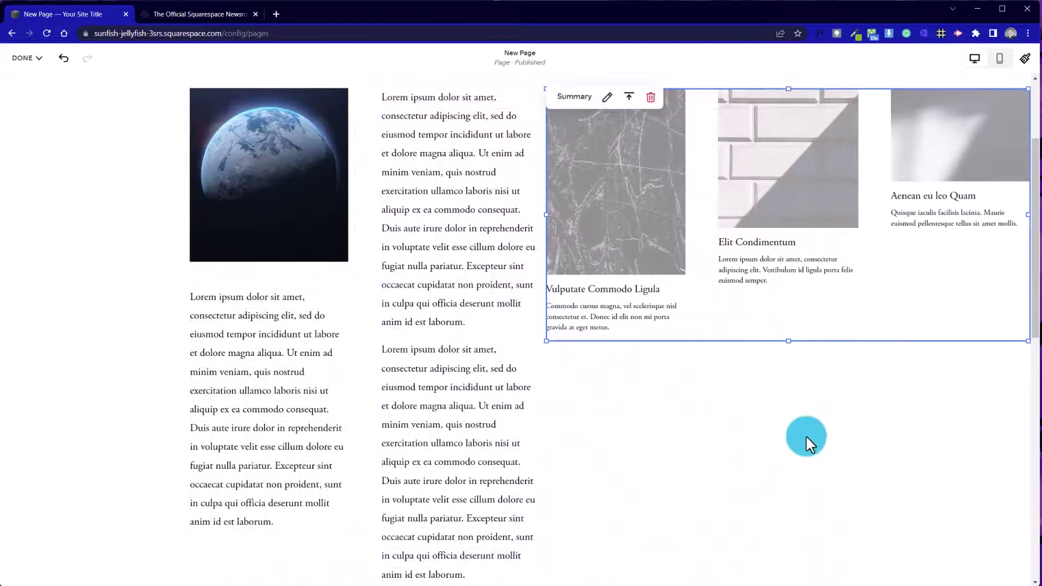
pyautogui.scroll(3, 809, 442)
pyautogui.scroll(-5, 809, 447)
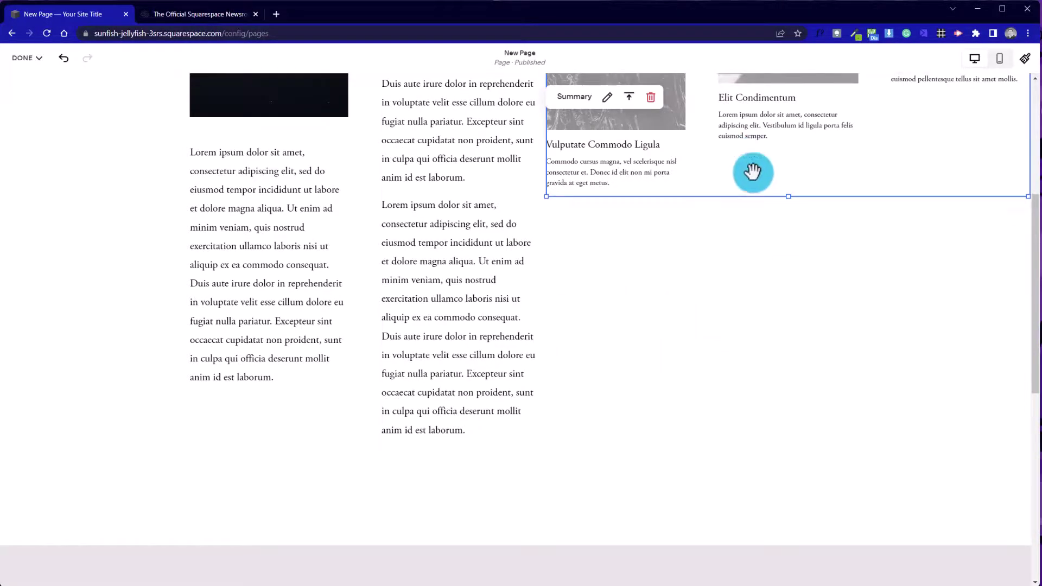
pyautogui.moveTo(751, 175); pyautogui.dragTo(484, 494)
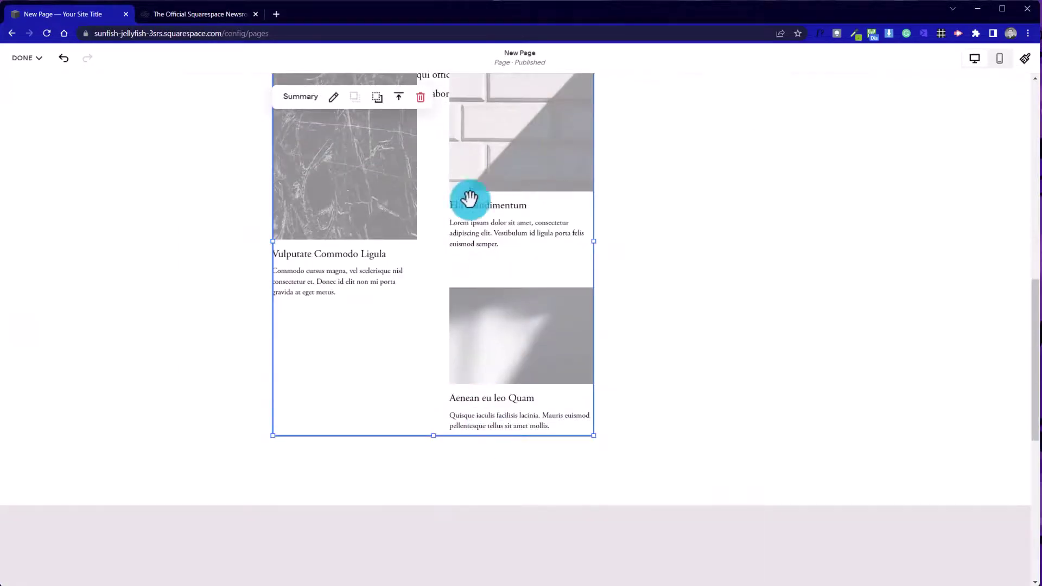
pyautogui.moveTo(470, 201); pyautogui.dragTo(409, 269)
pyautogui.moveTo(836, 332); pyautogui.dragTo(1034, 326)
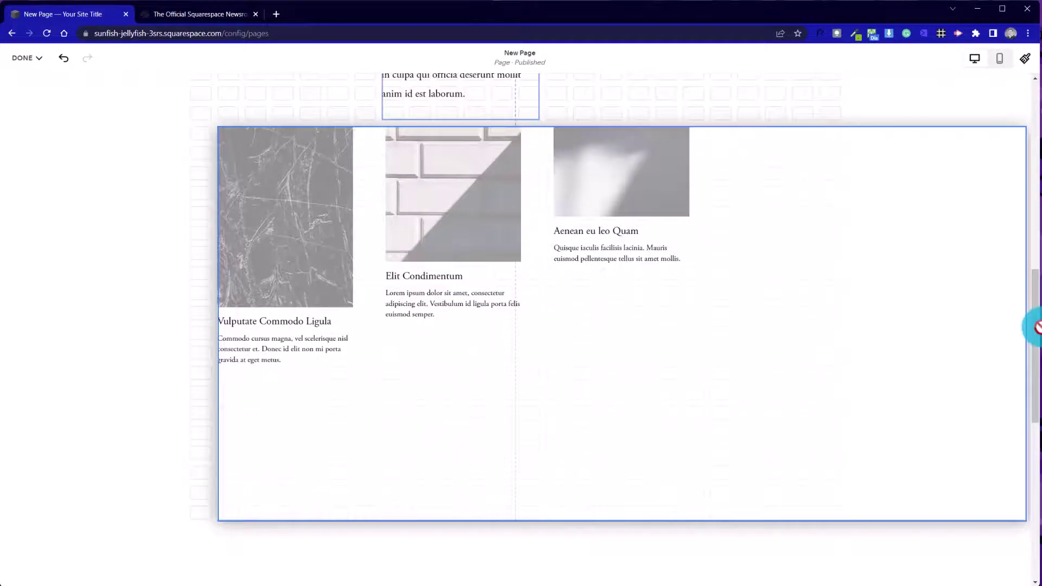
# Toggle Fill Screen off and back on for the top earth-image section, leaving its height at Small
pyautogui.click(164, 261)
pyautogui.scroll(5, 164, 261)
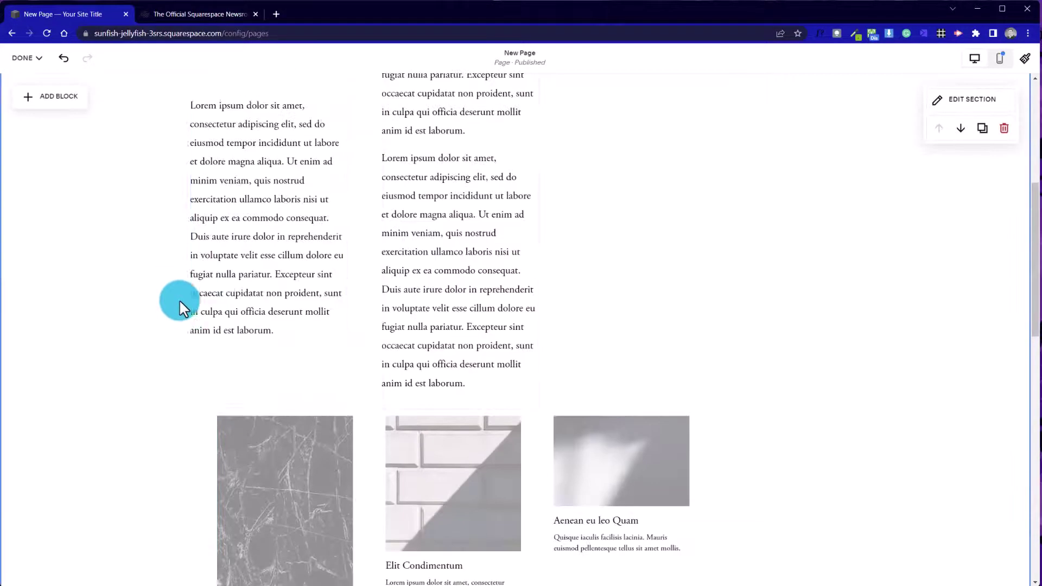
pyautogui.scroll(5, 95, 381)
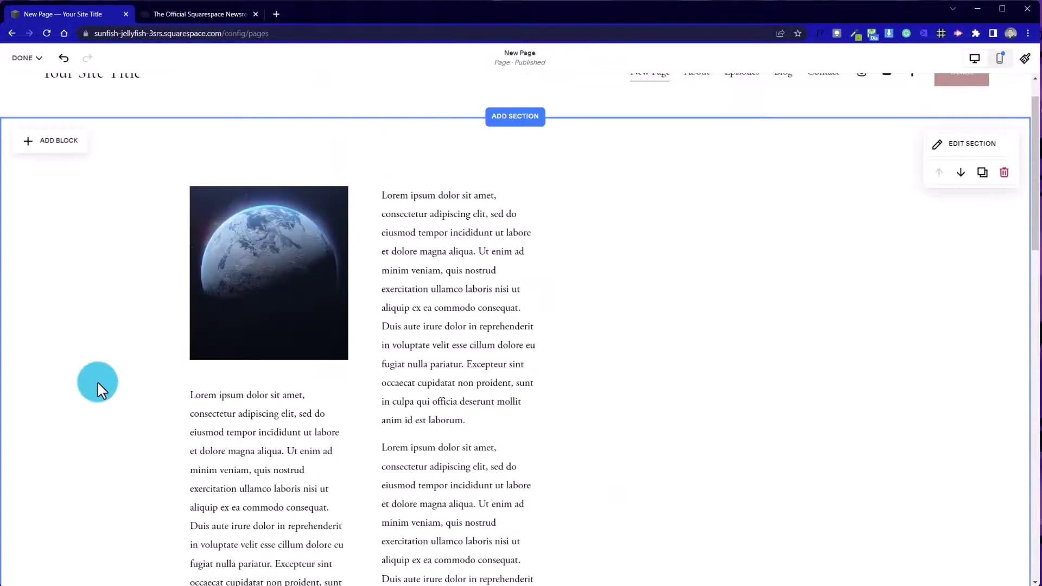
pyautogui.scroll(-8, 95, 381)
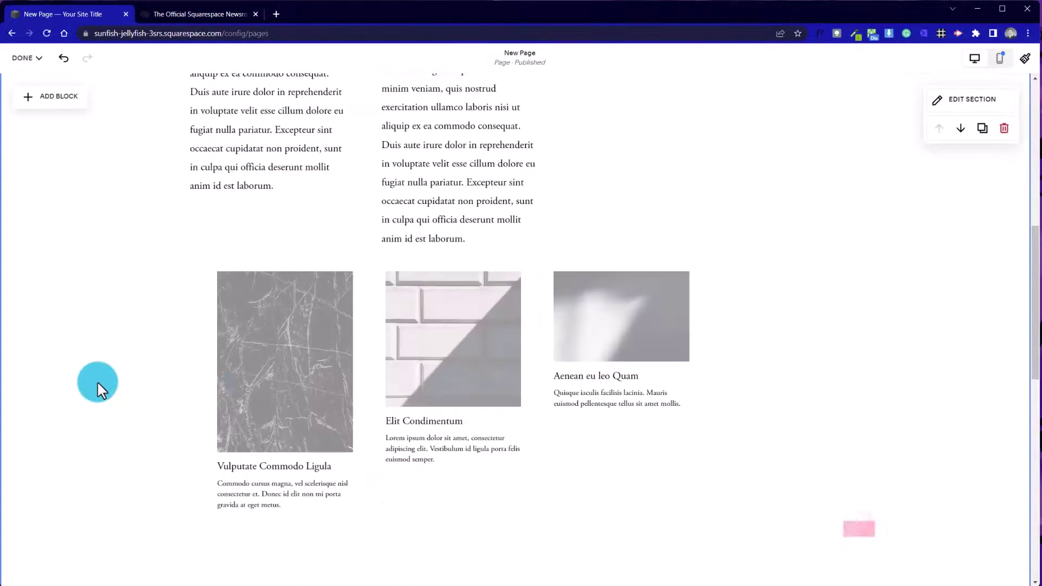
pyautogui.click(936, 98)
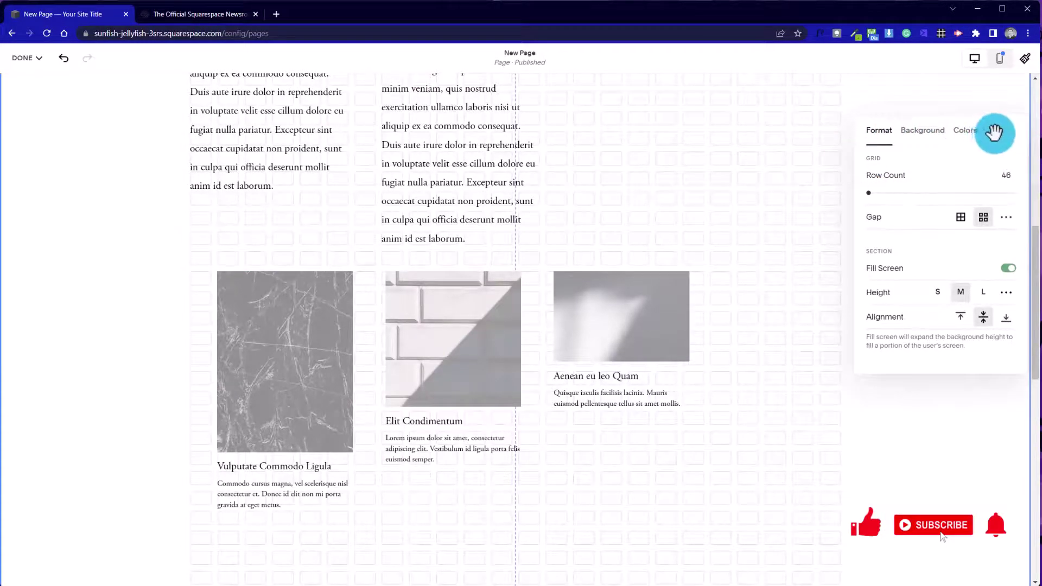
pyautogui.moveTo(993, 130); pyautogui.dragTo(763, 95)
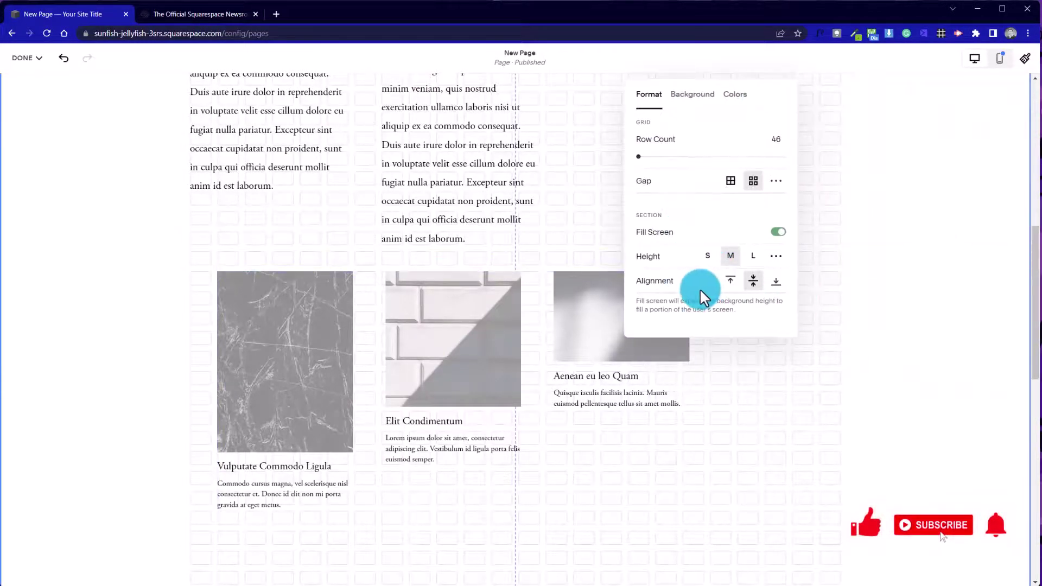
pyautogui.click(778, 233)
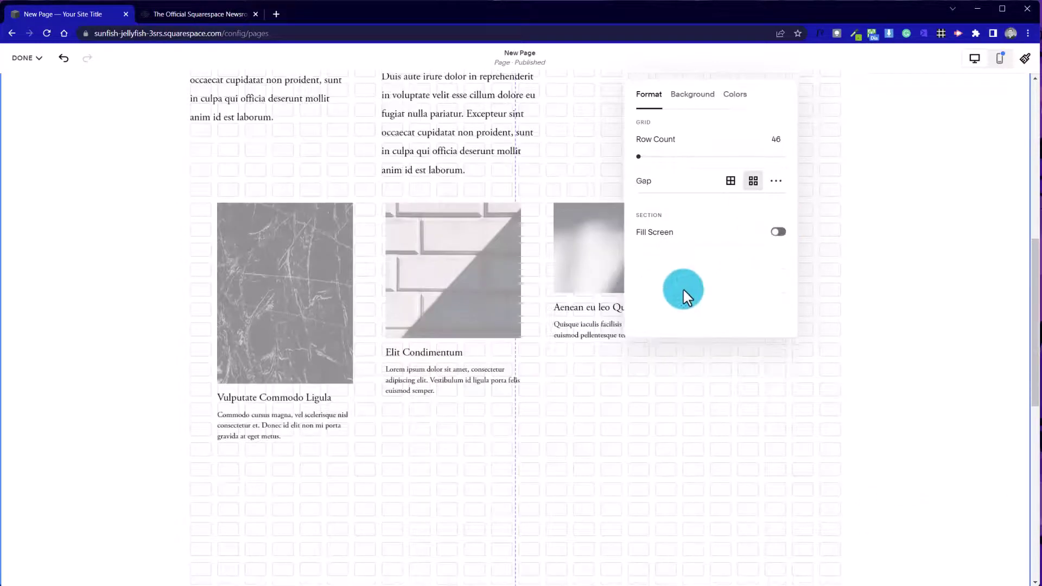
pyautogui.click(780, 233)
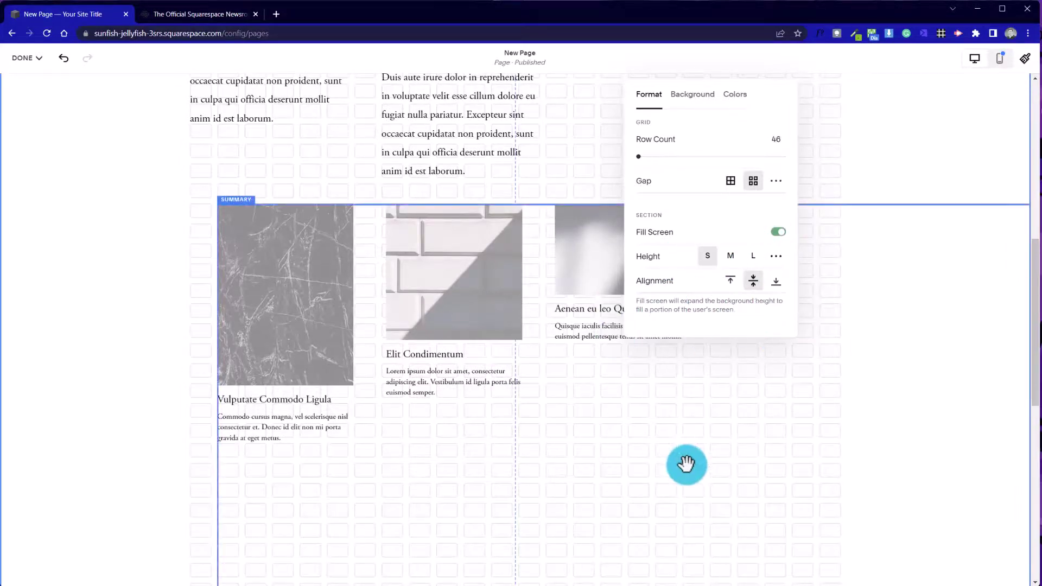
# Close the section settings and select the Summary block below the text columns
pyautogui.click(692, 443)
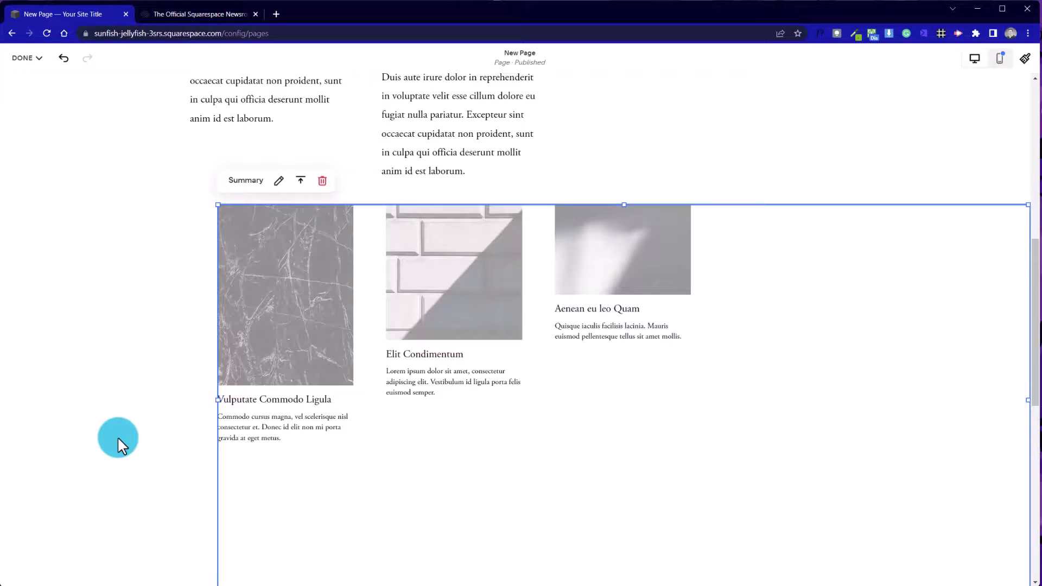
pyautogui.scroll(10, 177, 437)
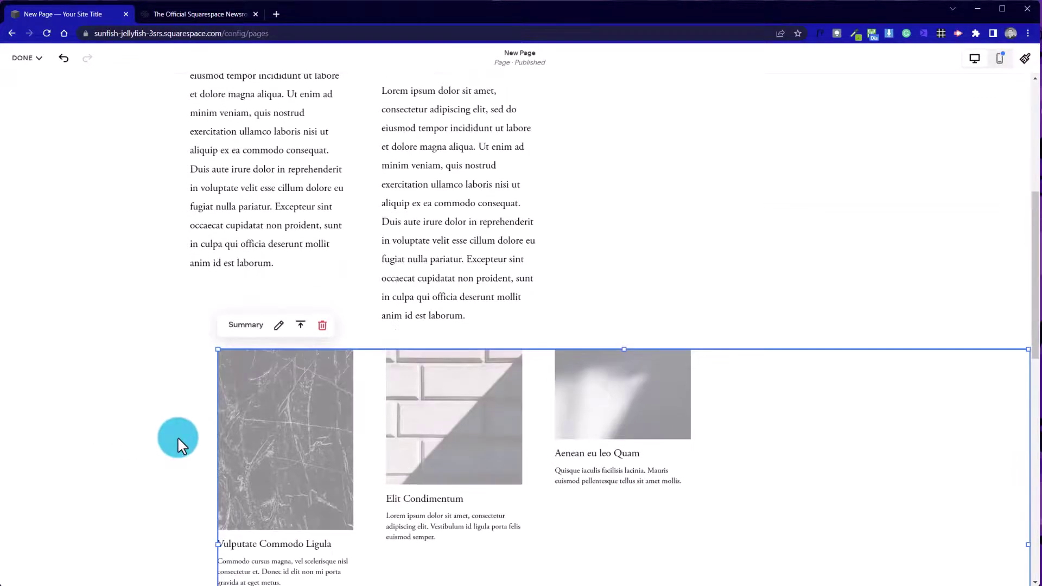
pyautogui.scroll(-15, 178, 436)
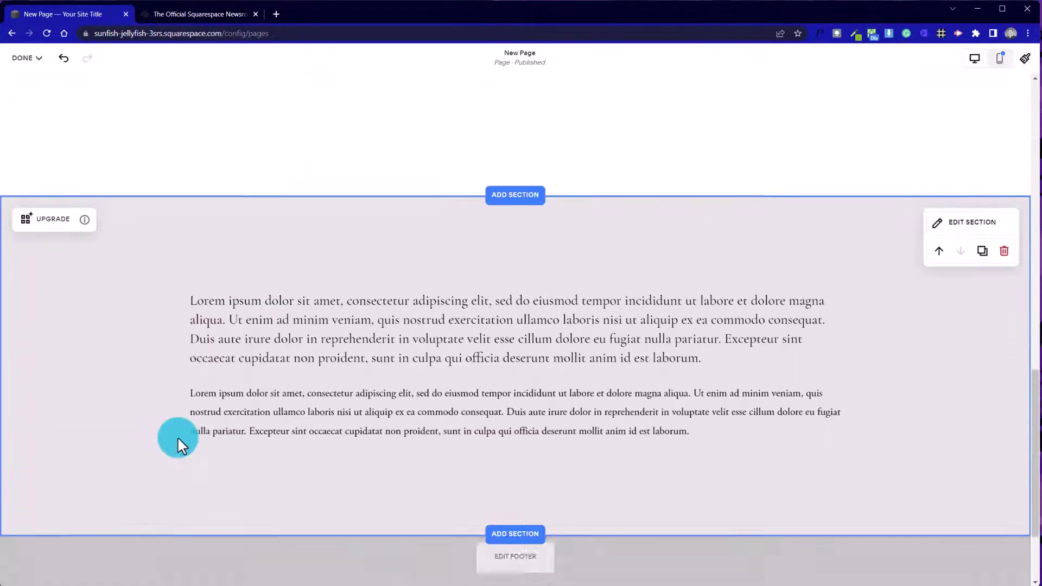
# Open the Format settings of the light pink lorem ipsum section (Medium height, Large content width)
pyautogui.scroll(5, 178, 437)
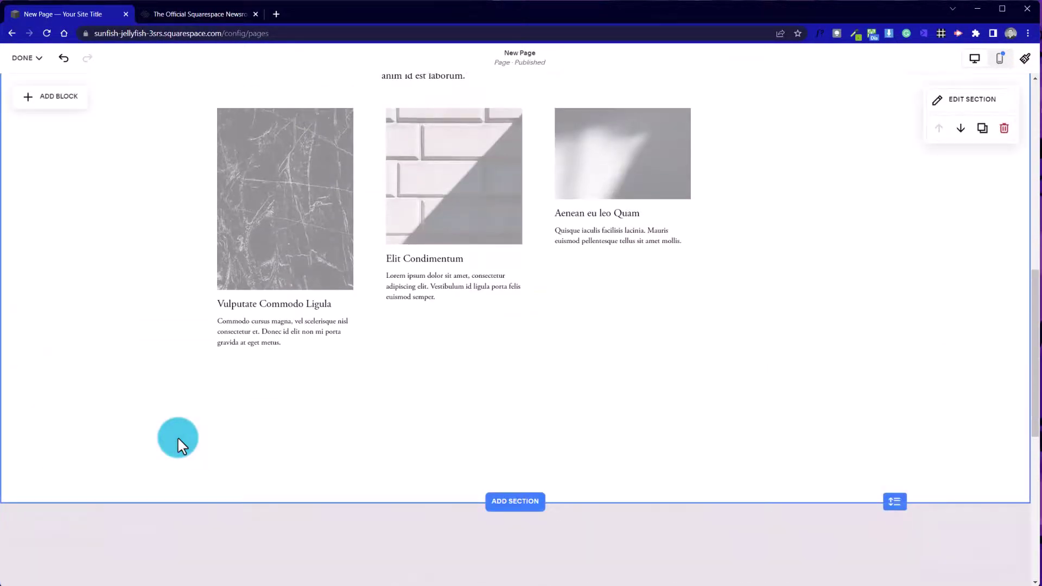
pyautogui.scroll(-5, 178, 437)
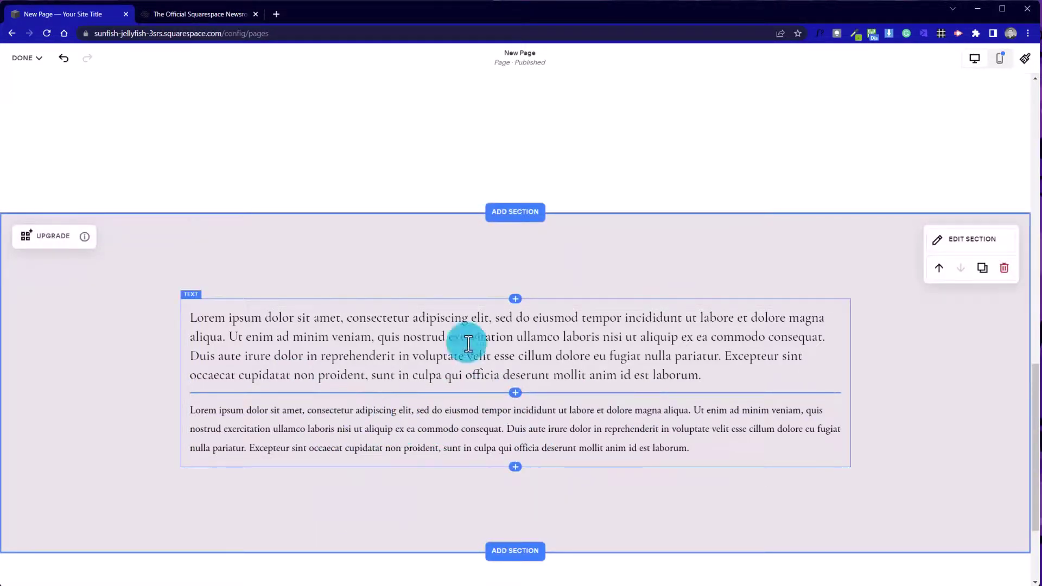
pyautogui.click(984, 243)
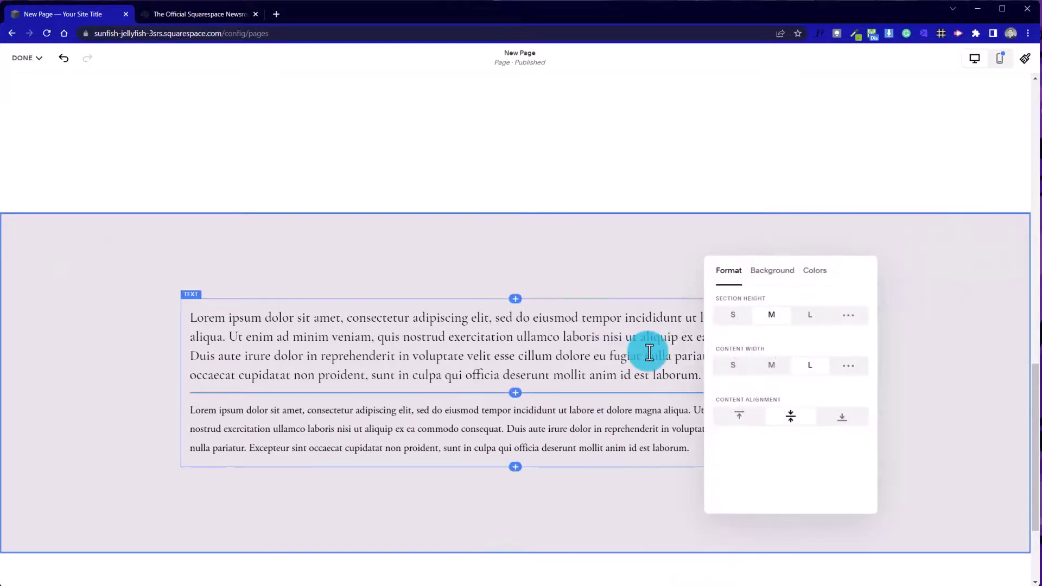